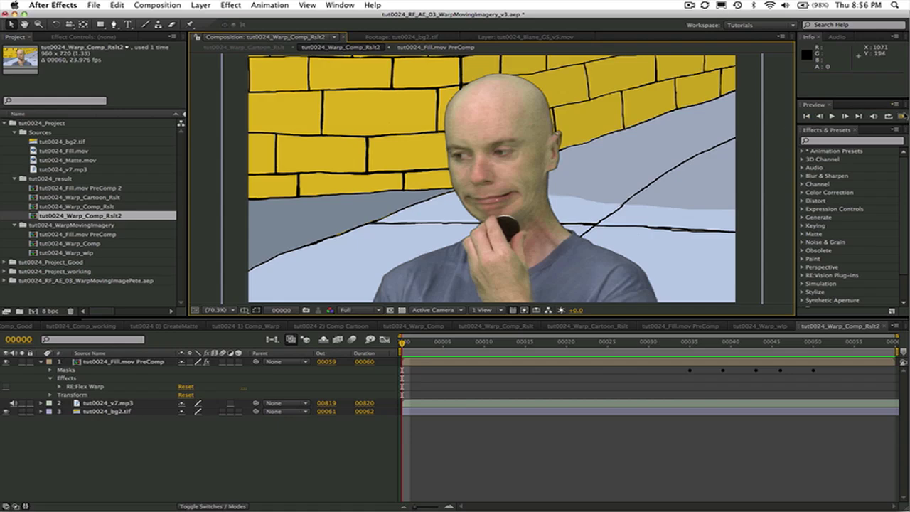
- RAM-preview the finished composite, enable DE:Noise on the green-screen clip, and preview again
{"action": "left_click", "coordinate": [902, 117]}
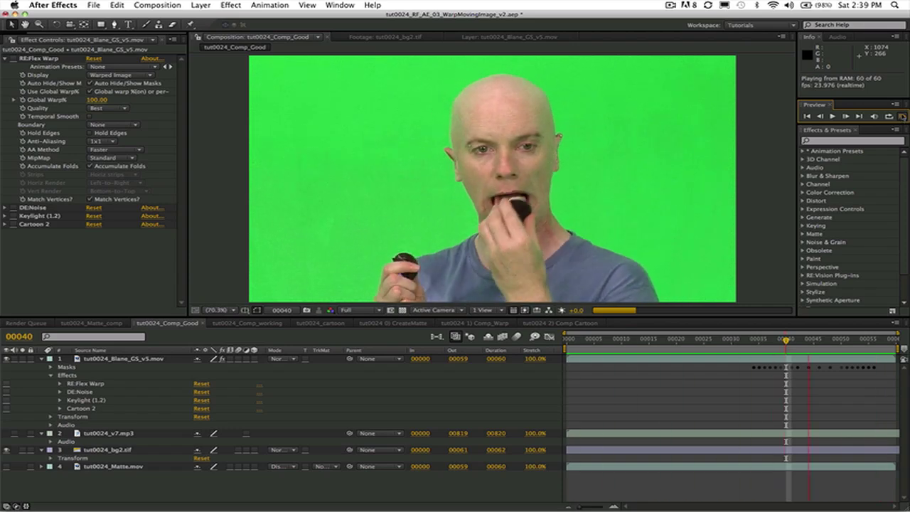
{"action": "left_click", "coordinate": [902, 116]}
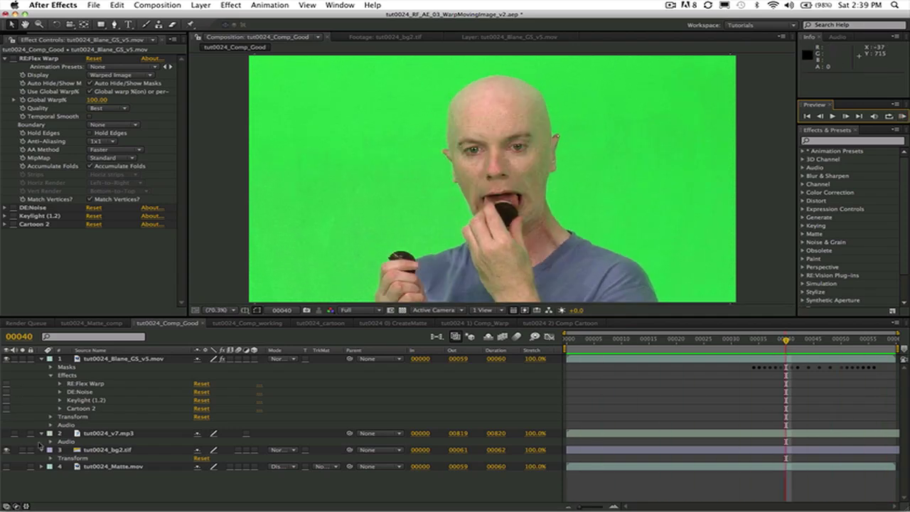
{"action": "left_click", "coordinate": [7, 391]}
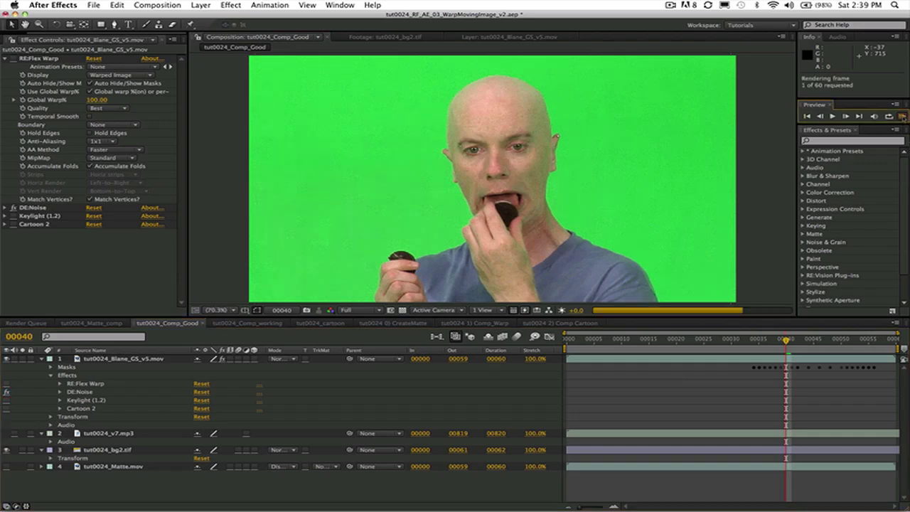
{"action": "left_click", "coordinate": [901, 116]}
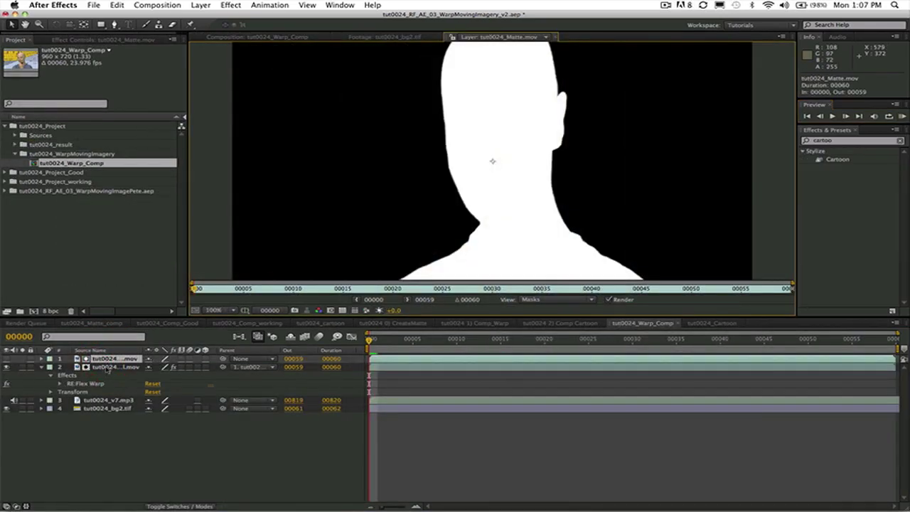
- Show the composite view and open tut0024_Warp_Comp from the tut0024_WarpMovingImagery folder
{"action": "left_click", "coordinate": [107, 366]}
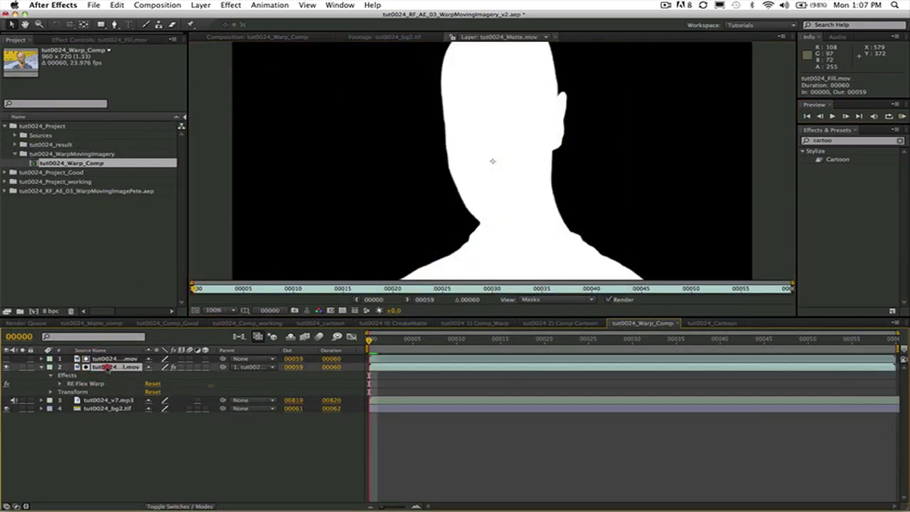
{"action": "left_click", "coordinate": [276, 36]}
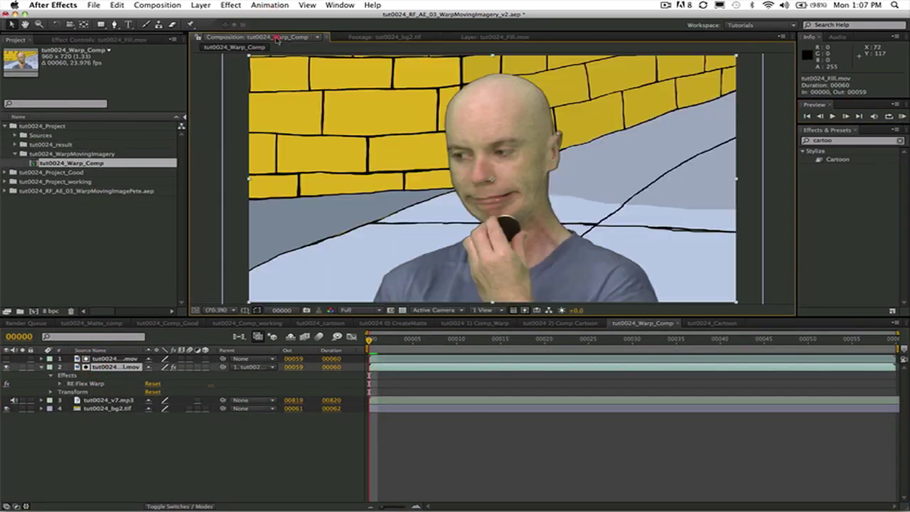
{"action": "left_click", "coordinate": [71, 154]}
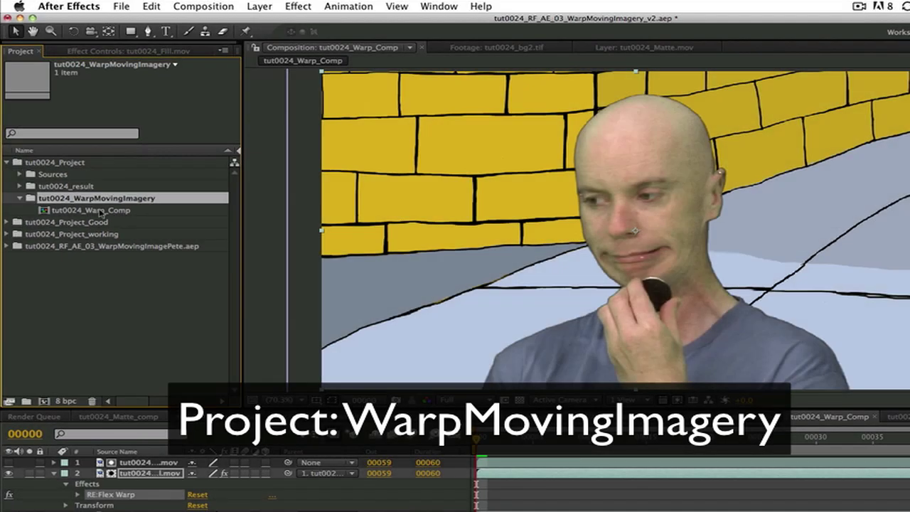
{"action": "left_click", "coordinate": [92, 211]}
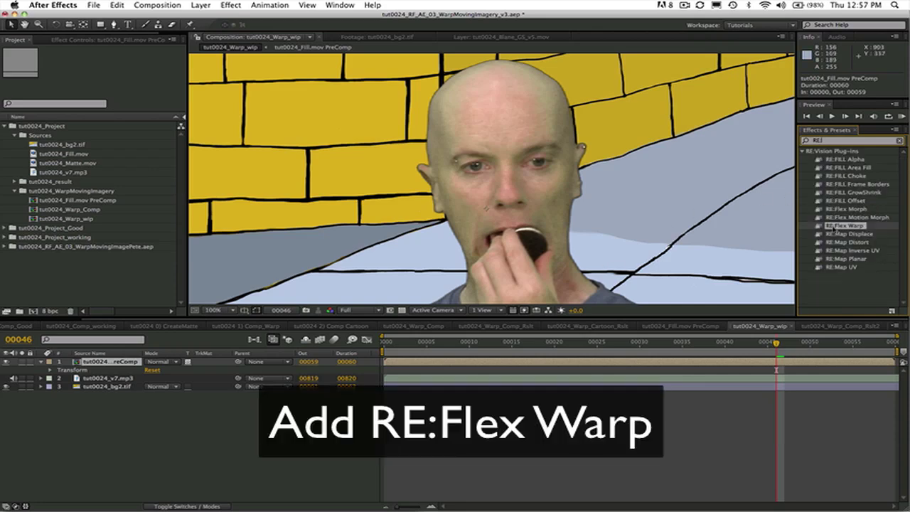
- Apply RE:Flex Warp to the Fill layer and set its Display to Unwarped Image
{"action": "left_click_drag", "start_coordinate": [833, 228], "coordinate": [119, 362]}
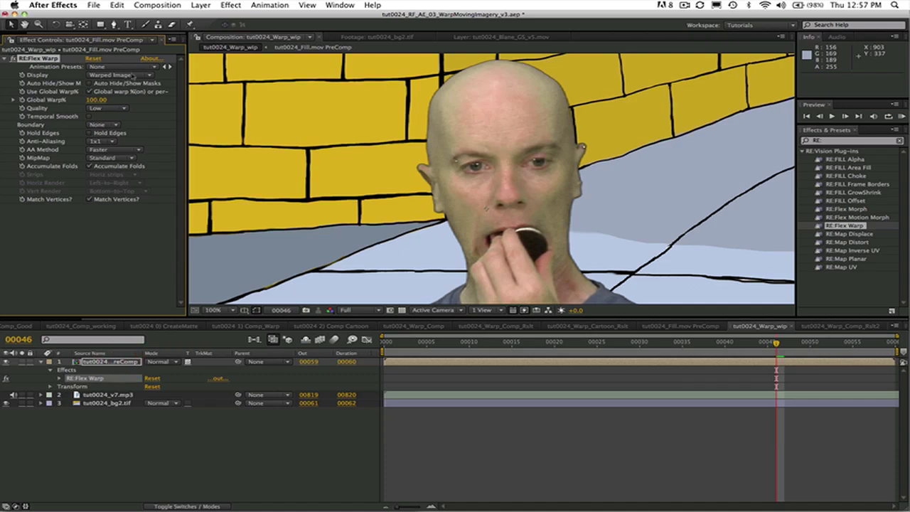
{"action": "left_click", "coordinate": [132, 76]}
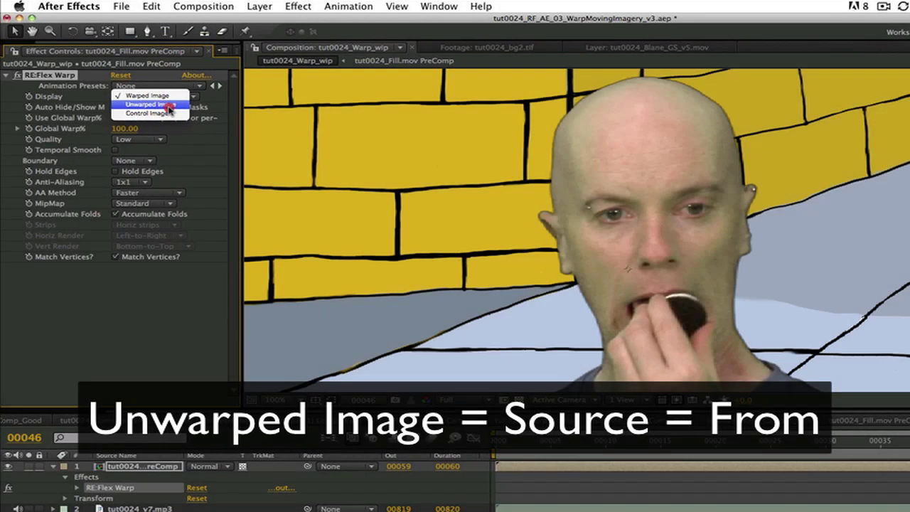
{"action": "left_click", "coordinate": [168, 106]}
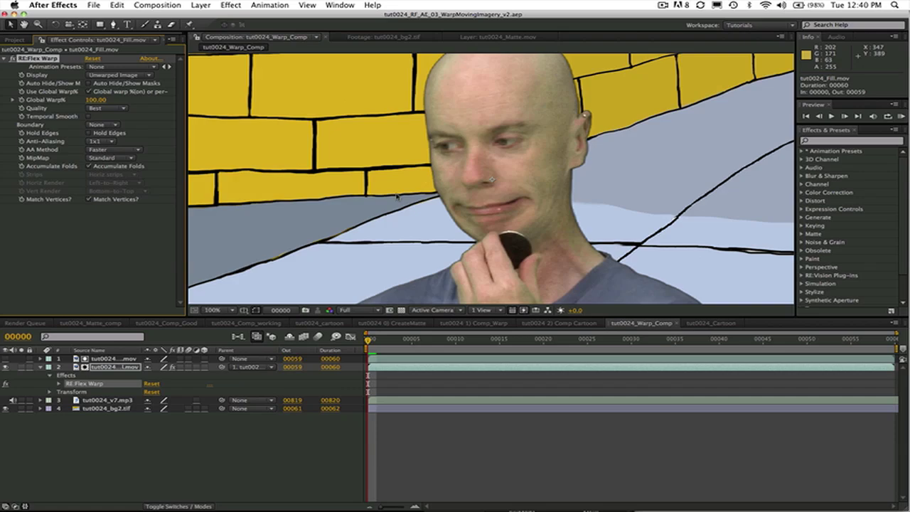
- At frame 35, draw a closed four-point mask around the man's eye
{"action": "left_click", "coordinate": [283, 311]}
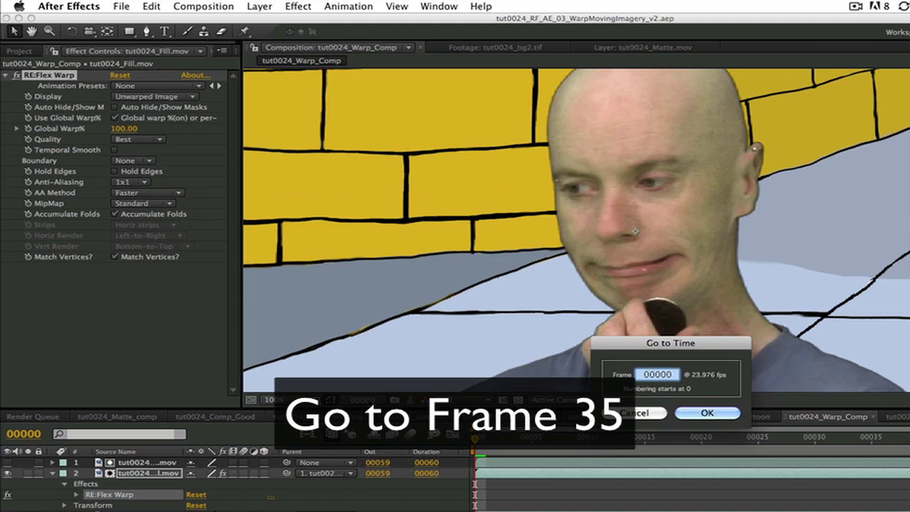
{"action": "type", "text": "35"}
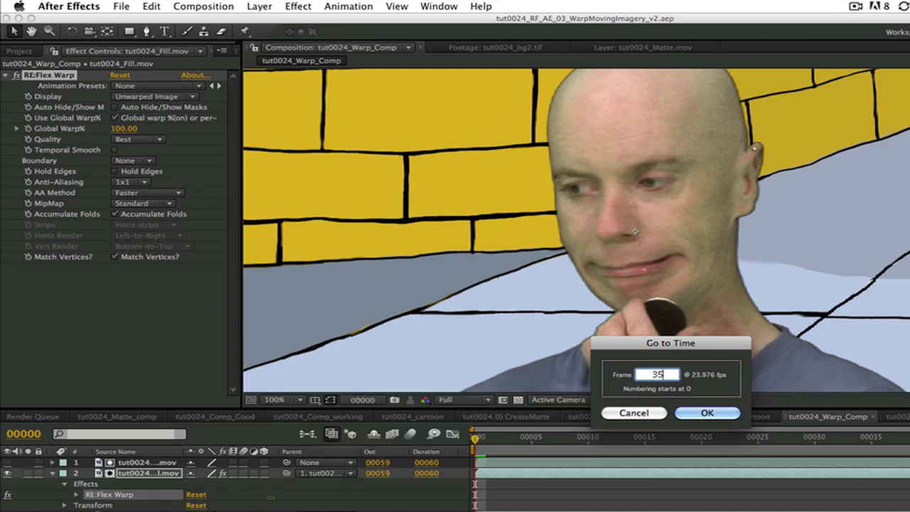
{"action": "key", "text": "Return"}
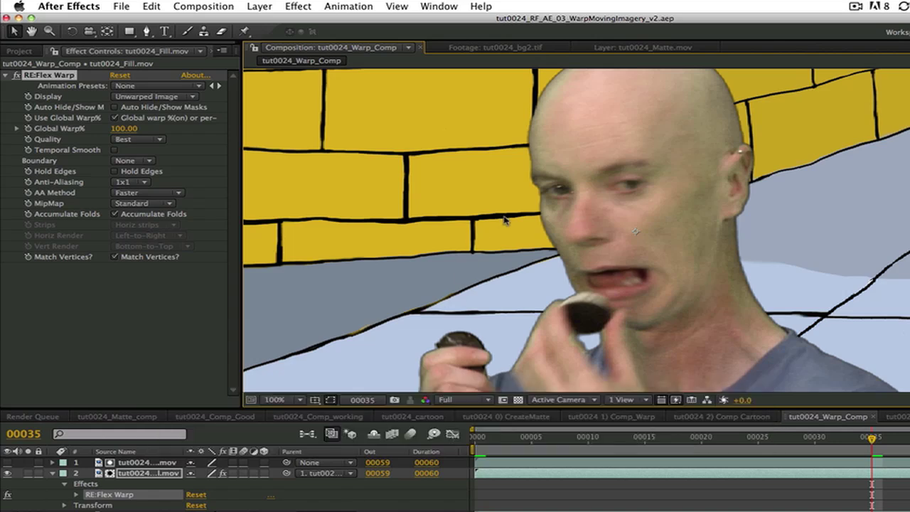
{"action": "key", "text": "g"}
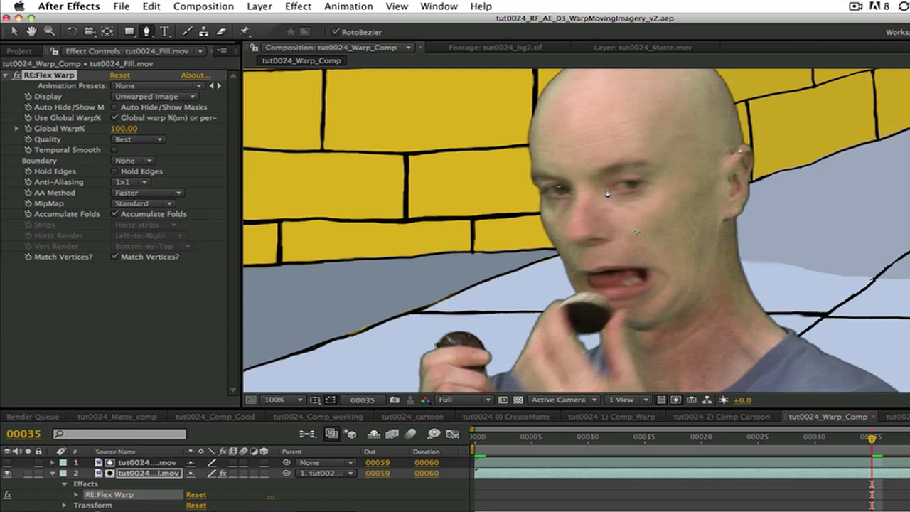
{"action": "left_click", "coordinate": [606, 187]}
{"action": "left_click", "coordinate": [619, 180]}
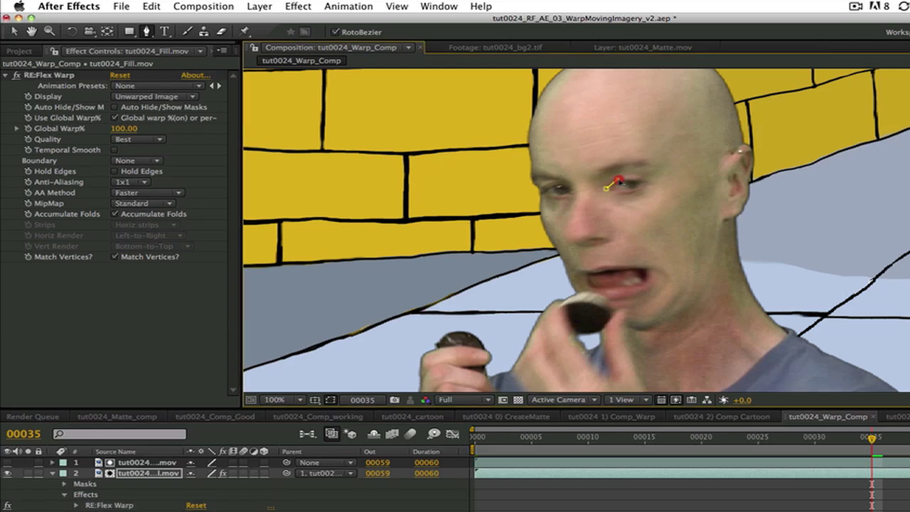
{"action": "left_click", "coordinate": [640, 180]}
{"action": "left_click", "coordinate": [632, 191]}
{"action": "left_click", "coordinate": [607, 189]}
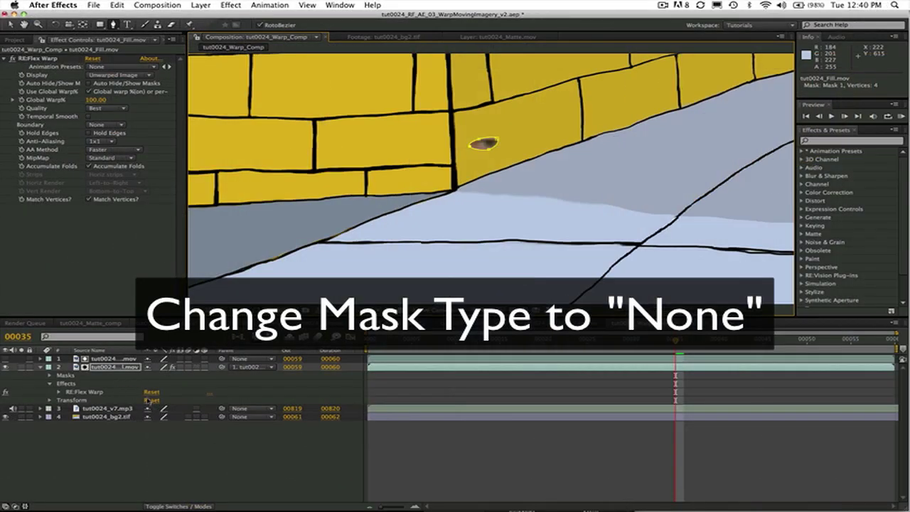
- Set the eye mask's mode to None and add a Mask Path keyframe
{"action": "left_click", "coordinate": [50, 376]}
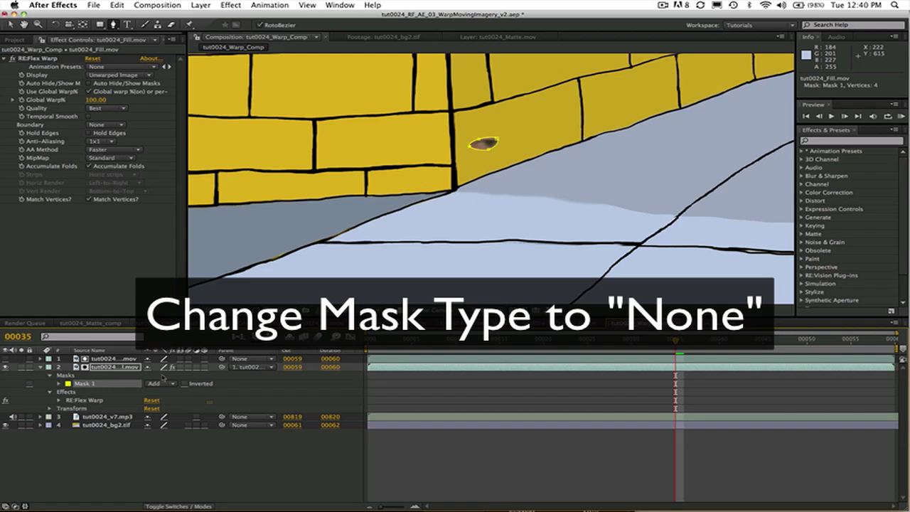
{"action": "left_click", "coordinate": [156, 384]}
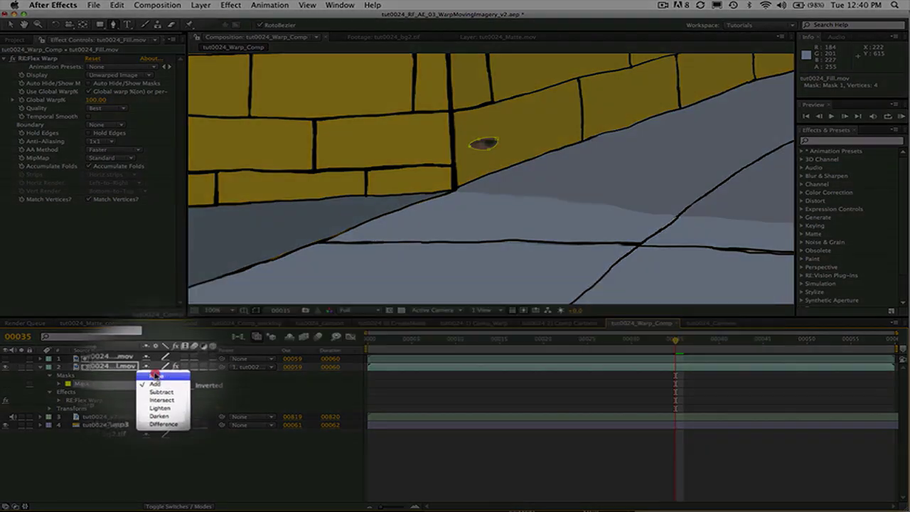
{"action": "left_click", "coordinate": [155, 374]}
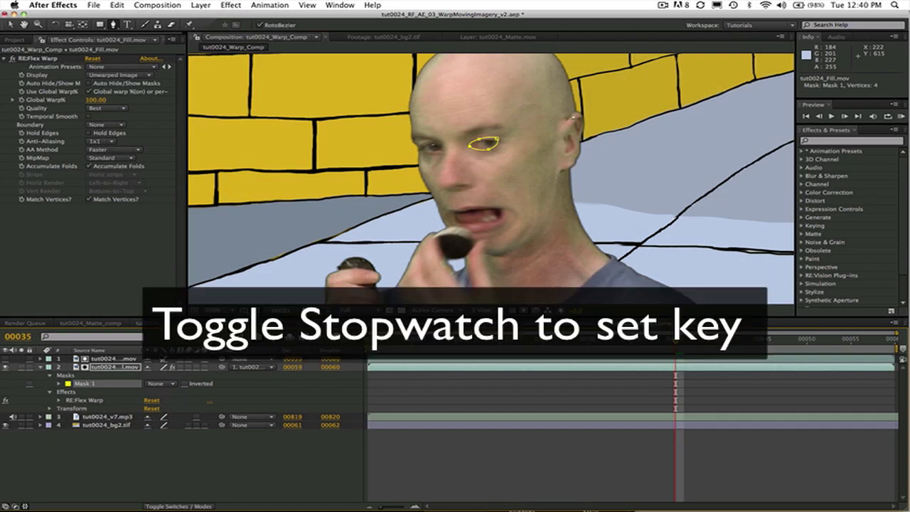
{"action": "left_click", "coordinate": [58, 383]}
{"action": "left_click", "coordinate": [78, 392]}
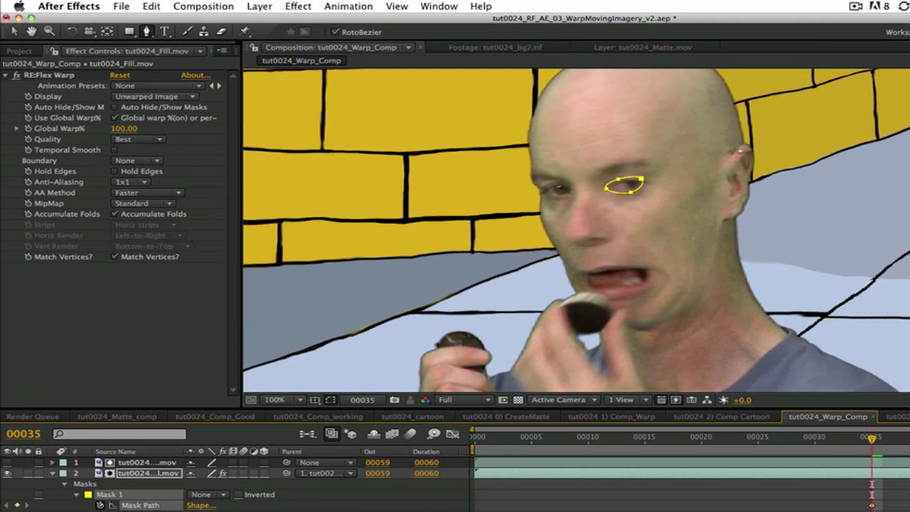
- At frame 50, move the eye mask onto the eye
{"action": "left_click", "coordinate": [367, 400]}
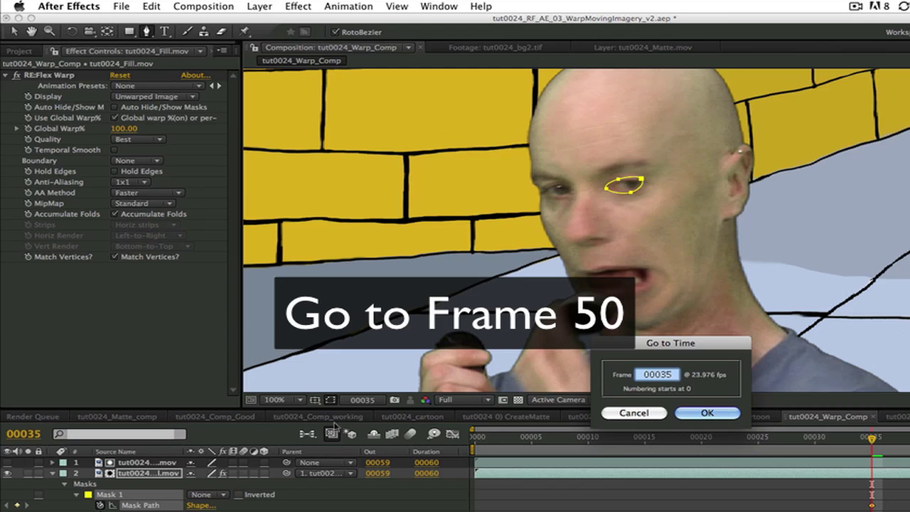
{"action": "type", "text": "50"}
{"action": "key", "text": "Return"}
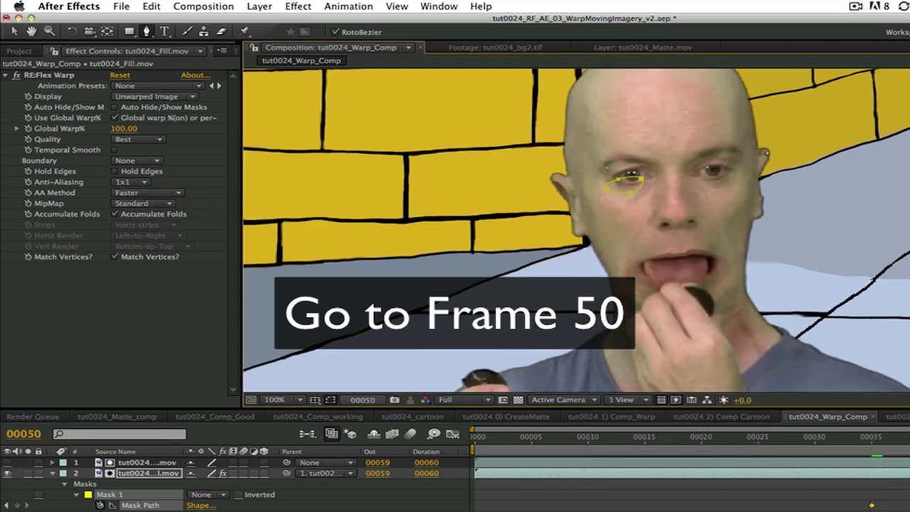
{"action": "left_click", "coordinate": [14, 32]}
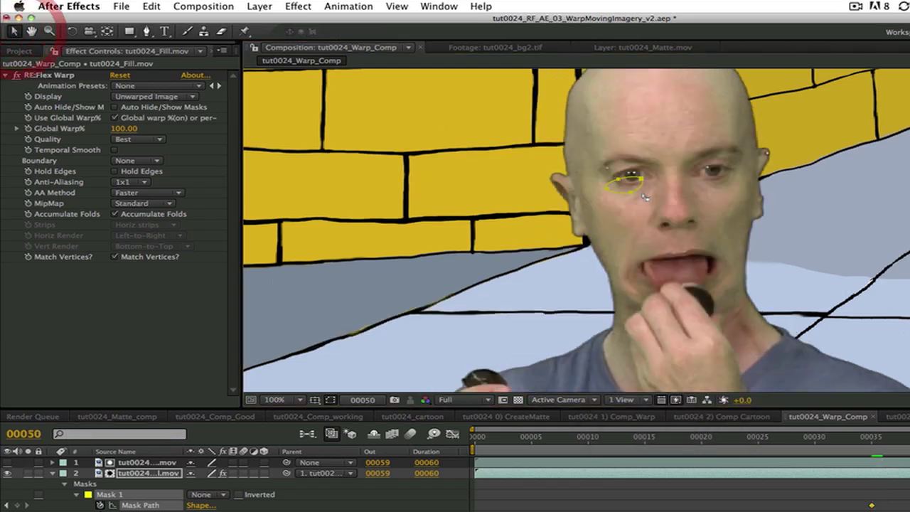
{"action": "left_click", "coordinate": [631, 179]}
{"action": "left_click_drag", "start_coordinate": [631, 179], "coordinate": [722, 179]}
{"action": "left_click", "coordinate": [722, 178]}
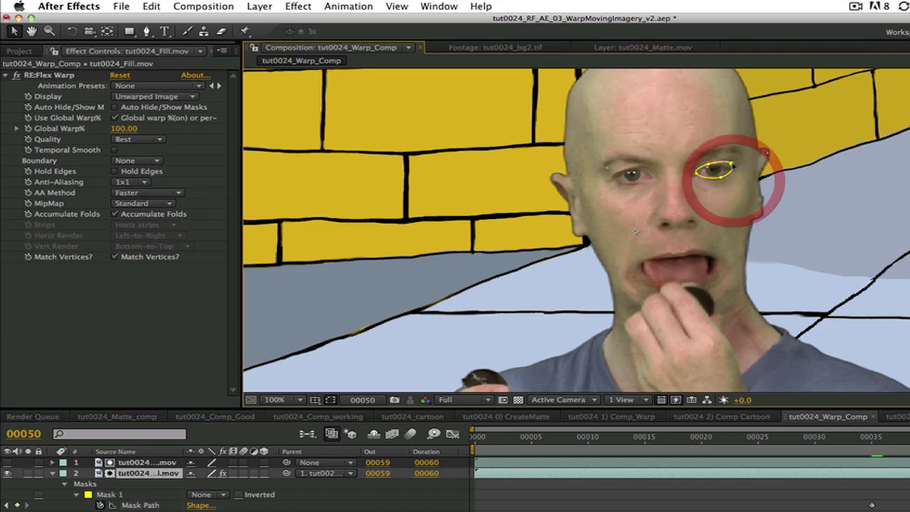
- Reshape the eye mask to fit the eye at frame 43 and at frame 39
{"action": "left_click", "coordinate": [363, 399]}
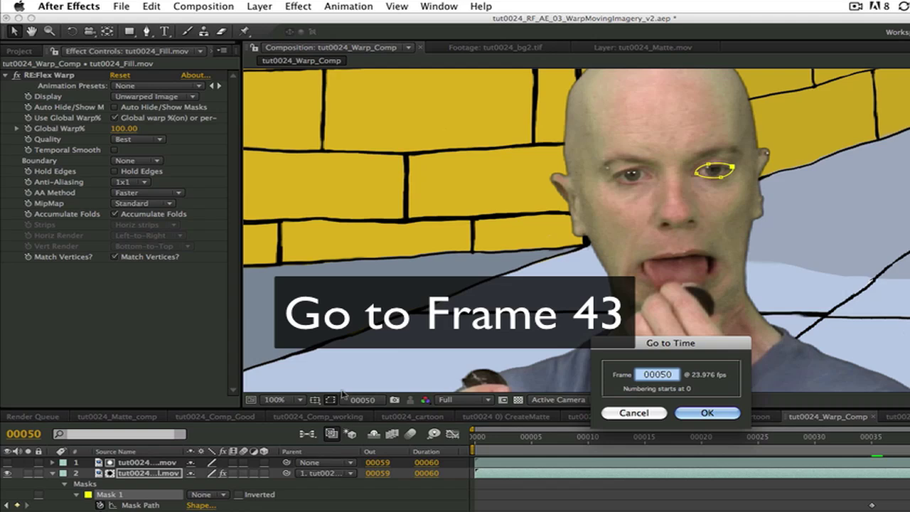
{"action": "type", "text": "43"}
{"action": "key", "text": "Return"}
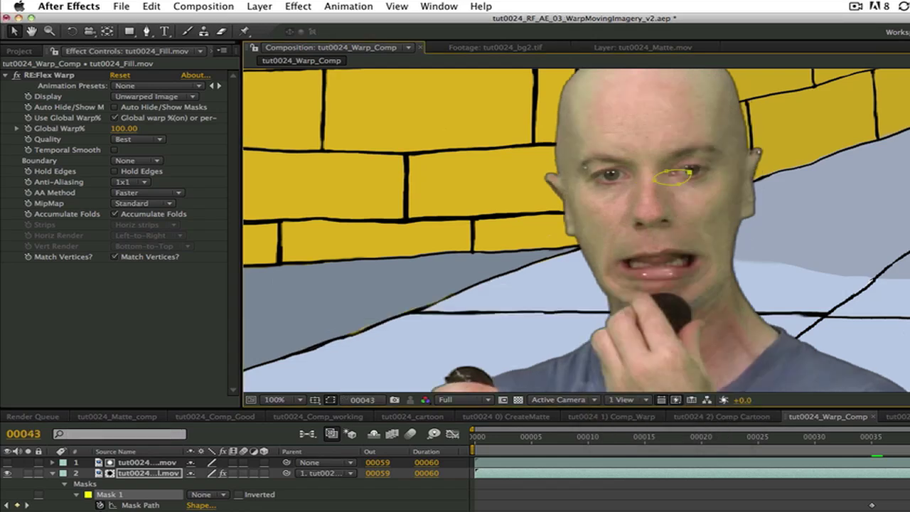
{"action": "left_click_drag", "start_coordinate": [710, 165], "coordinate": [713, 166]}
{"action": "key", "text": "j"}
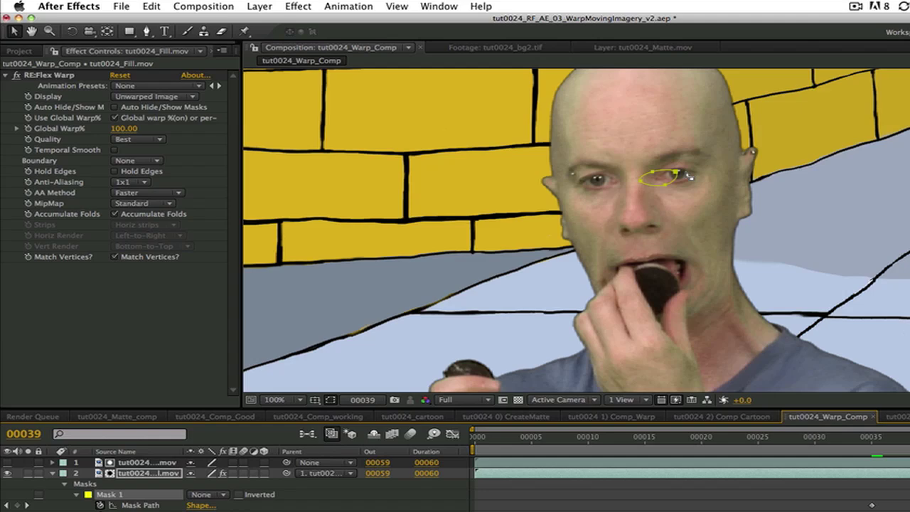
{"action": "left_click_drag", "start_coordinate": [678, 173], "coordinate": [697, 170]}
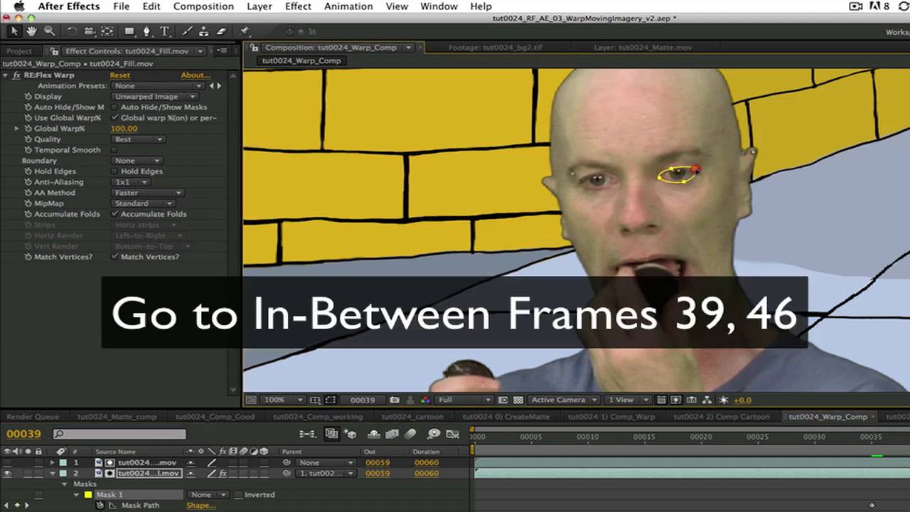
- Jump the composition to frame 46
{"action": "left_click", "coordinate": [363, 399]}
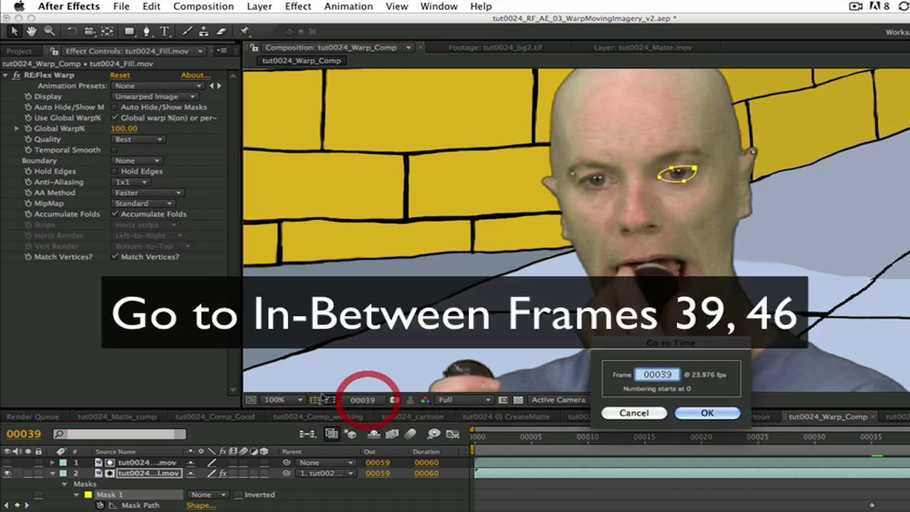
{"action": "type", "text": "46"}
{"action": "key", "text": "Return"}
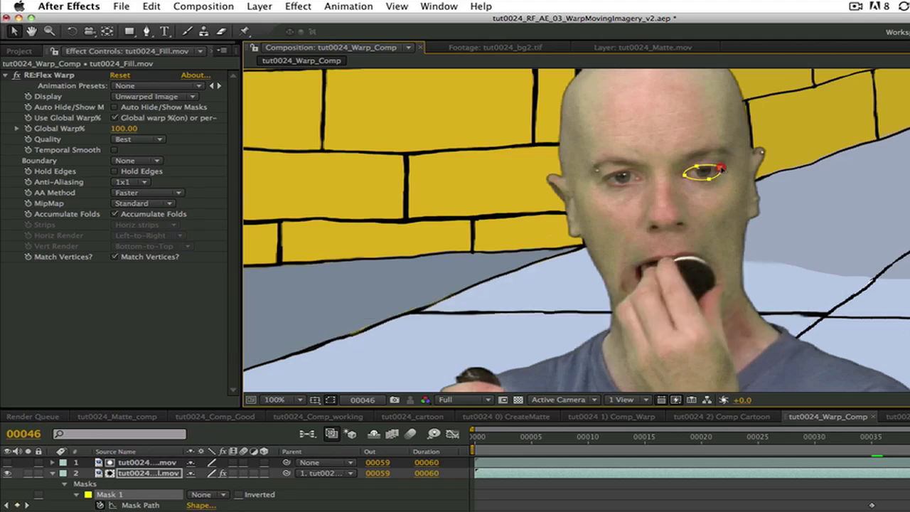
- Rename Mask 1 to RtEye_From and duplicate it as RtEye_To
{"action": "left_click", "coordinate": [106, 494]}
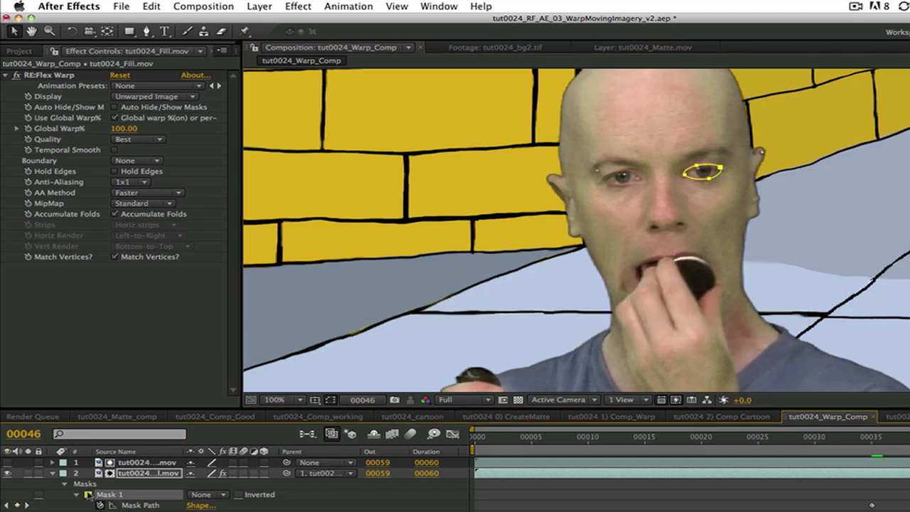
{"action": "key", "text": "Return"}
{"action": "type", "text": "RtE"}
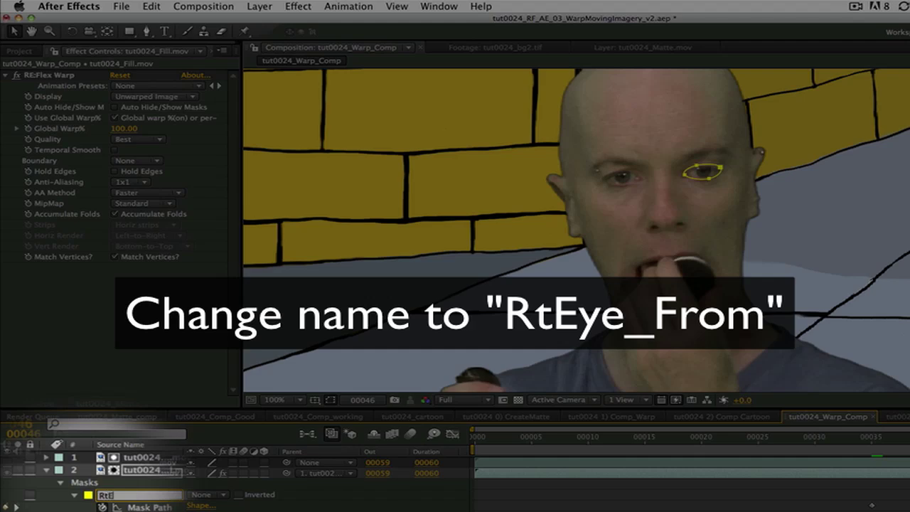
{"action": "type", "text": "ye_From"}
{"action": "key", "text": "Return"}
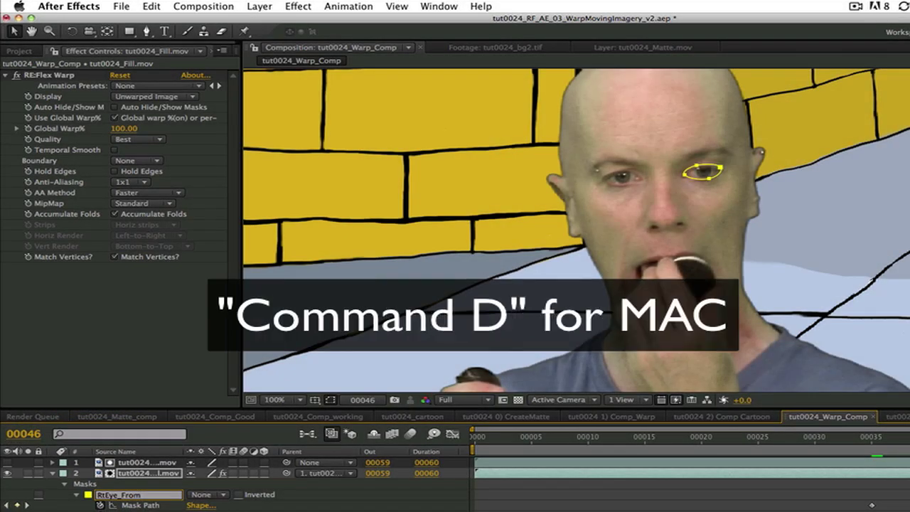
{"action": "key", "text": "super+d"}
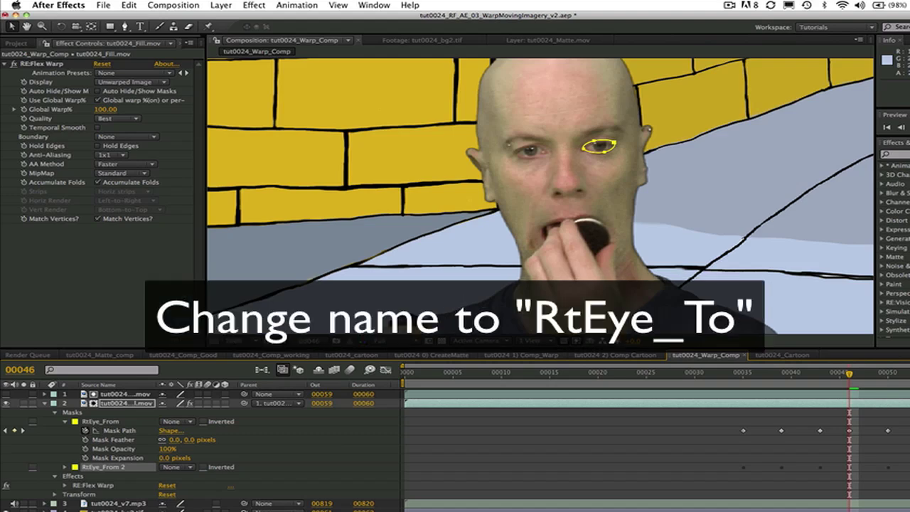
{"action": "key", "text": "Return"}
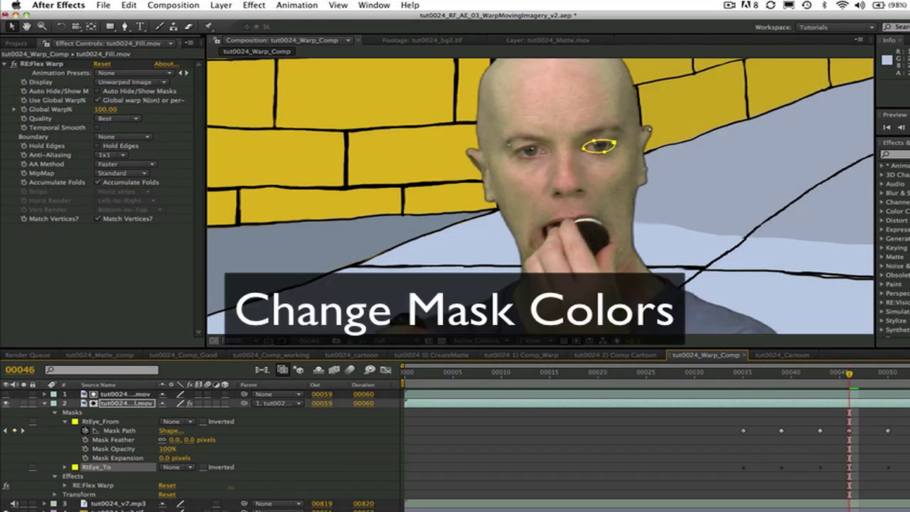
- Set RtEye_From's mask colour to red and RtEye_To's to green
{"action": "left_click", "coordinate": [75, 422]}
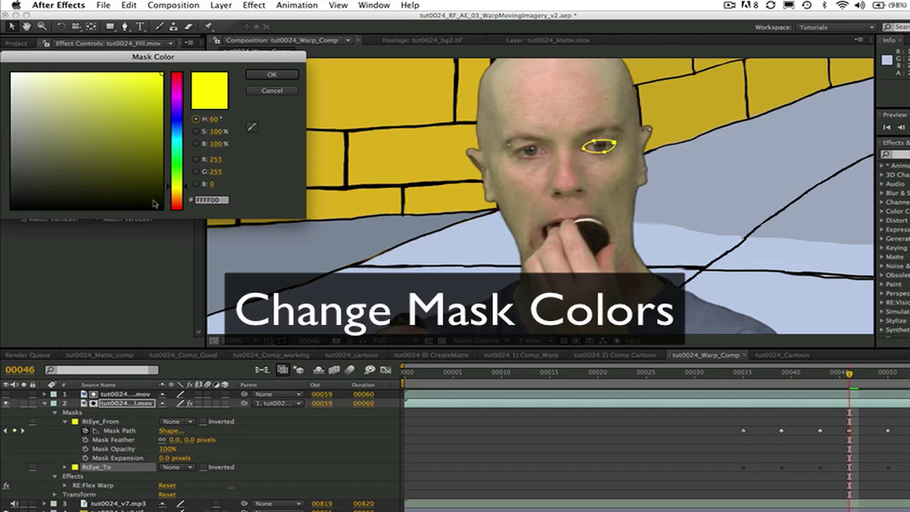
{"action": "left_click", "coordinate": [176, 72]}
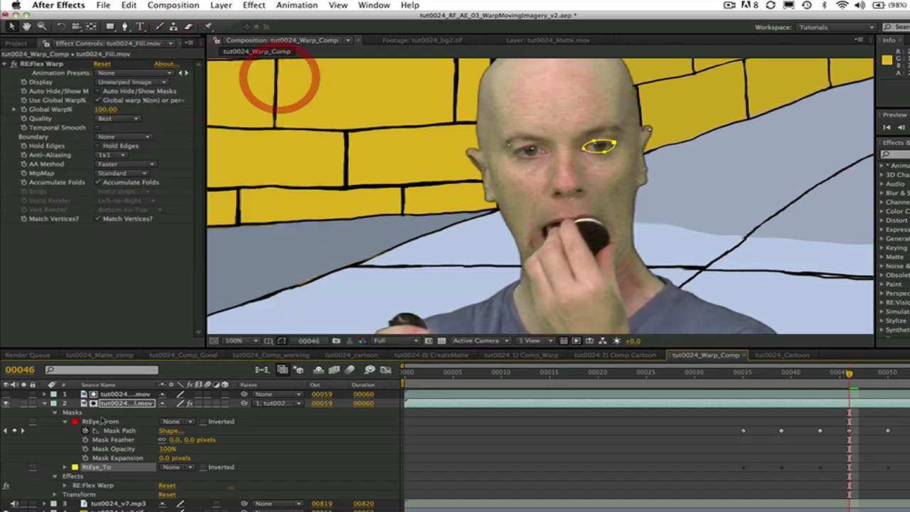
{"action": "left_click", "coordinate": [76, 467]}
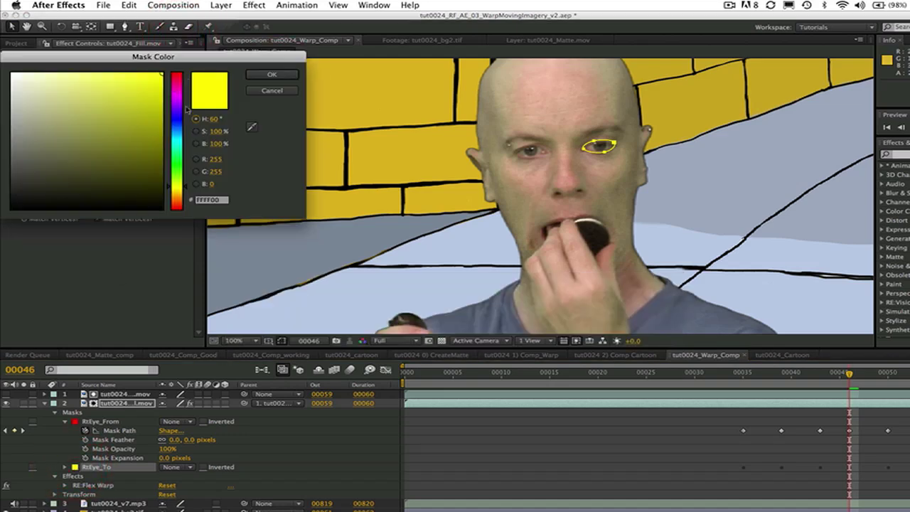
{"action": "left_click", "coordinate": [181, 165]}
{"action": "left_click", "coordinate": [261, 75]}
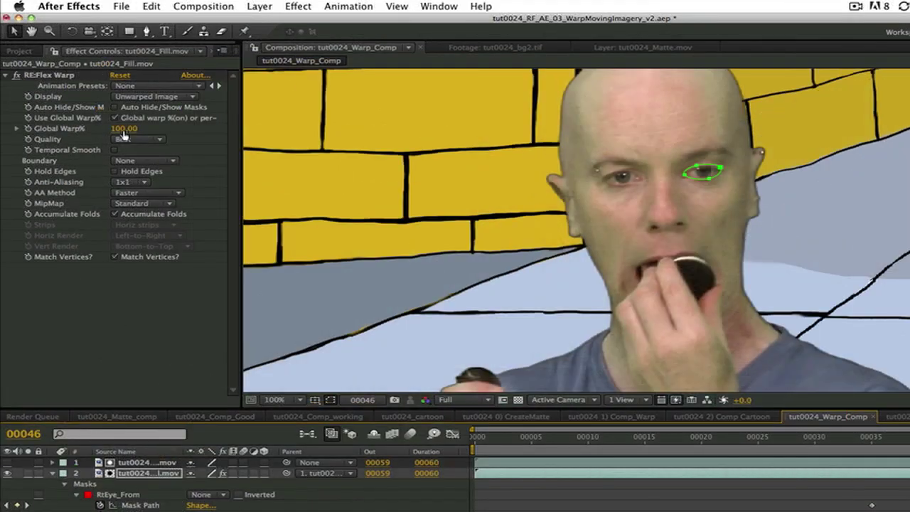
- Set RE:Flex Warp Quality to Best, Display to Warped Image, and enable Auto Hide/Show Masks
{"action": "left_click", "coordinate": [131, 140]}
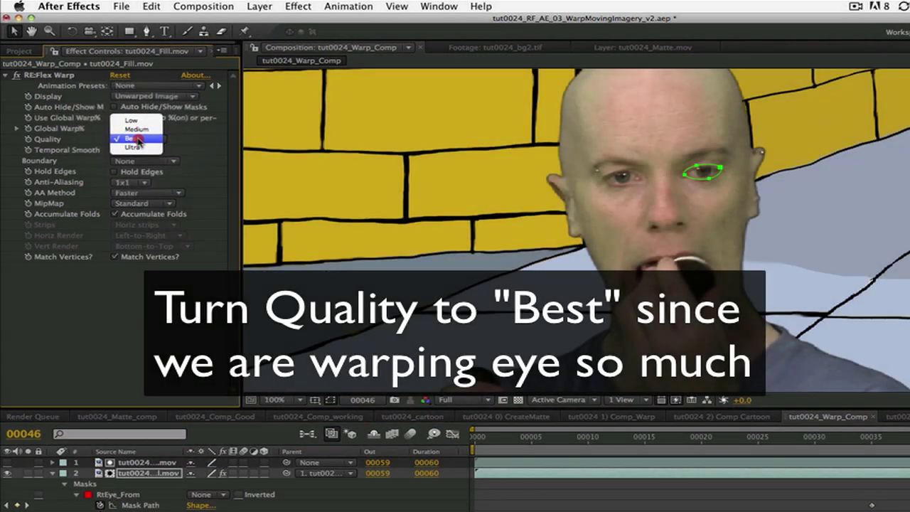
{"action": "left_click", "coordinate": [131, 140]}
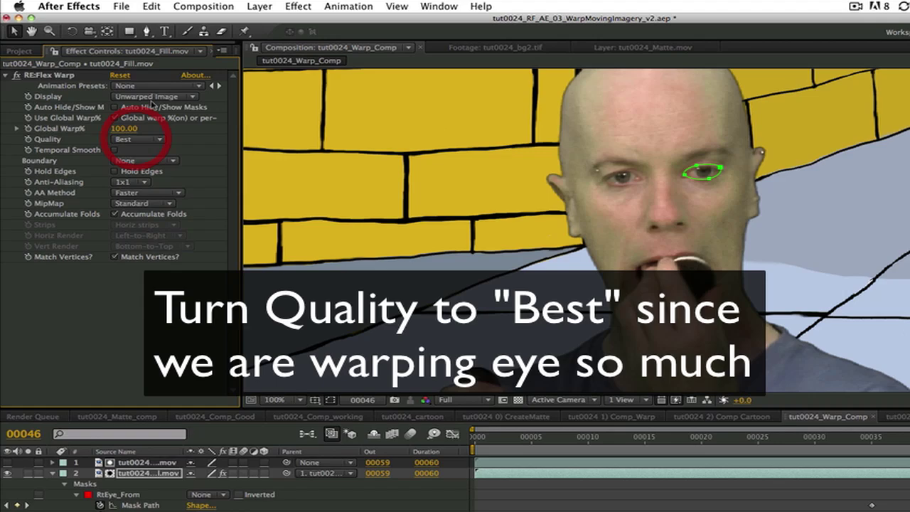
{"action": "left_click", "coordinate": [153, 99]}
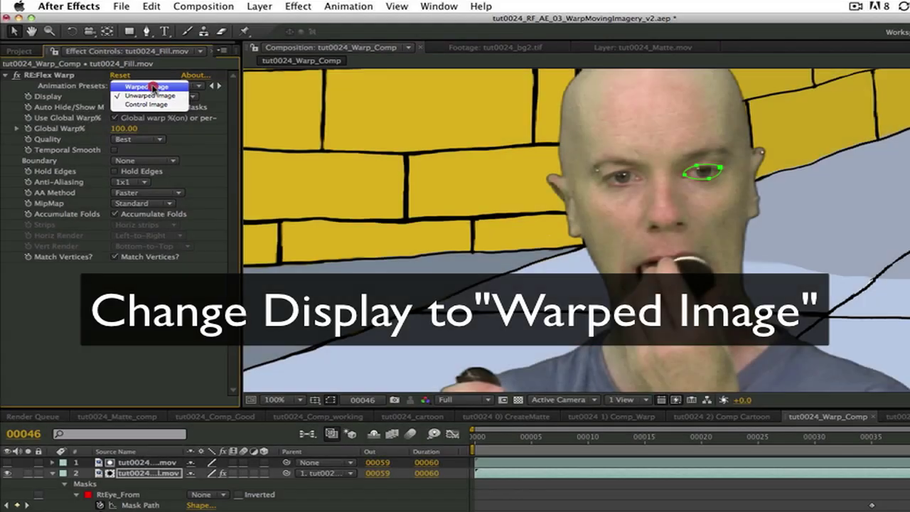
{"action": "left_click", "coordinate": [153, 86]}
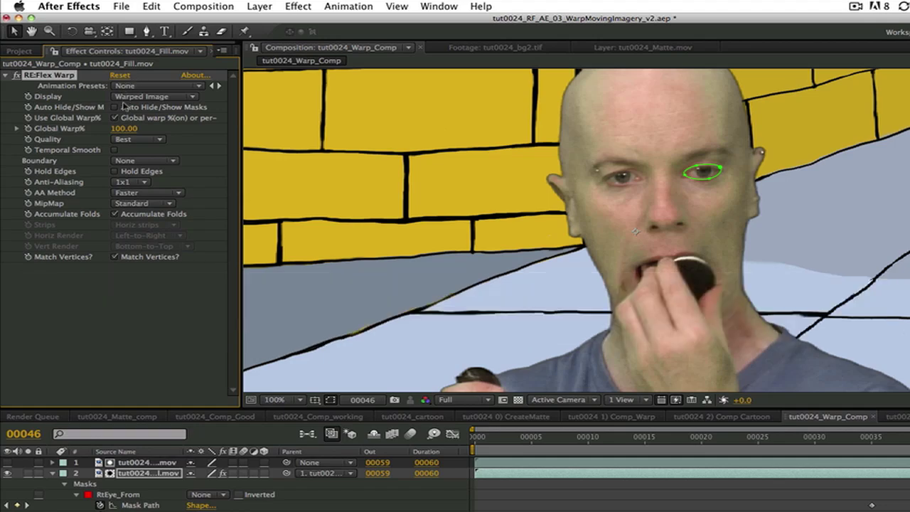
{"action": "left_click", "coordinate": [122, 106]}
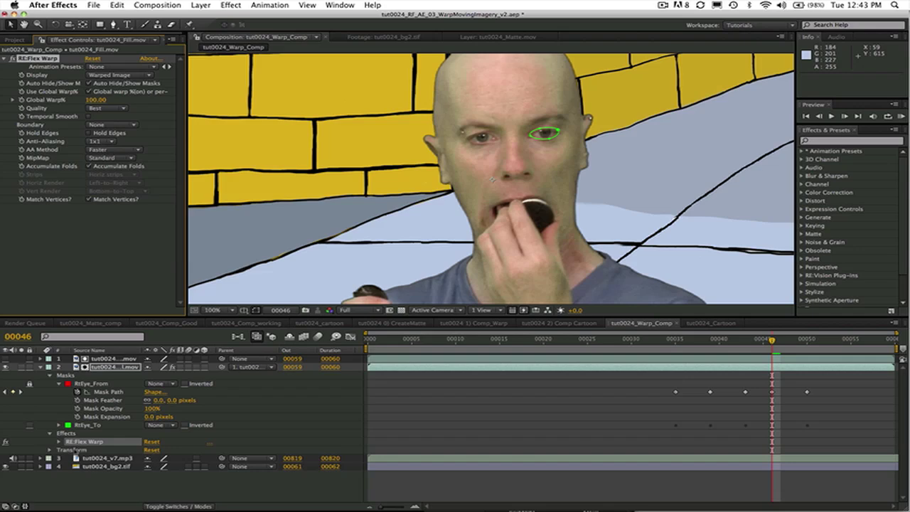
- At keyframe 43, drag RtEye_To's vertices outward to enlarge the right eye
{"action": "left_click", "coordinate": [86, 425]}
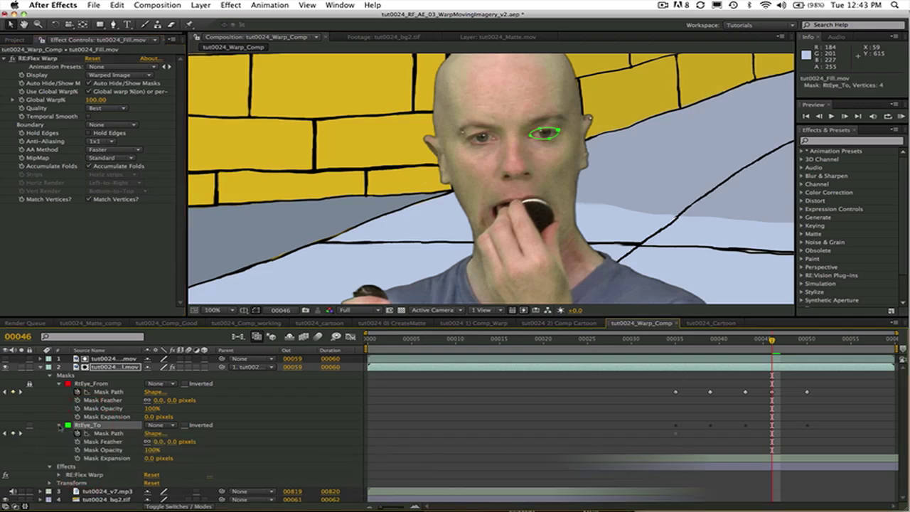
{"action": "left_click", "coordinate": [59, 425]}
{"action": "left_click", "coordinate": [7, 433]}
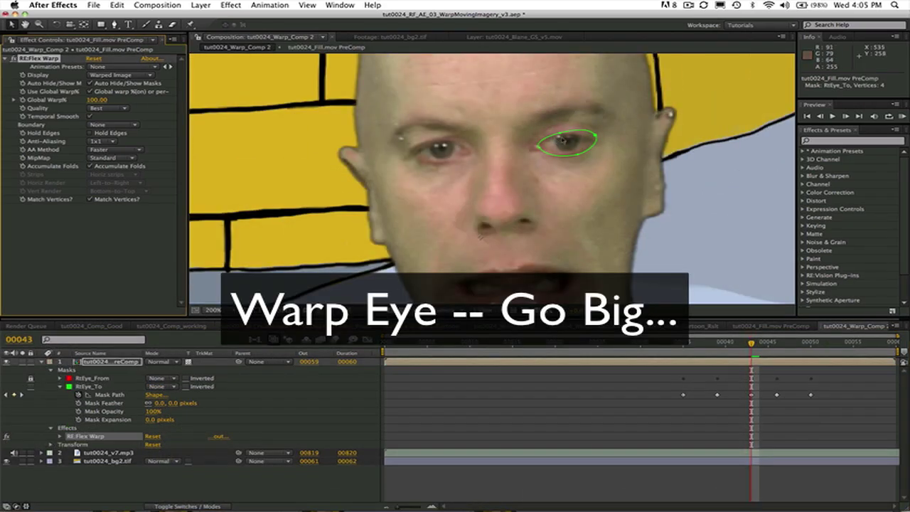
{"action": "left_click_drag", "start_coordinate": [595, 135], "coordinate": [580, 167]}
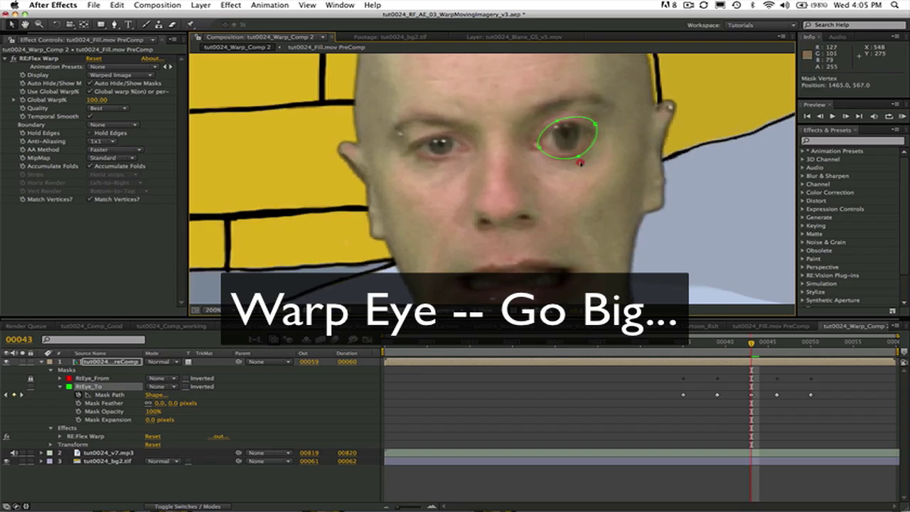
{"action": "left_click_drag", "start_coordinate": [538, 146], "coordinate": [527, 151]}
{"action": "left_click", "coordinate": [550, 128]}
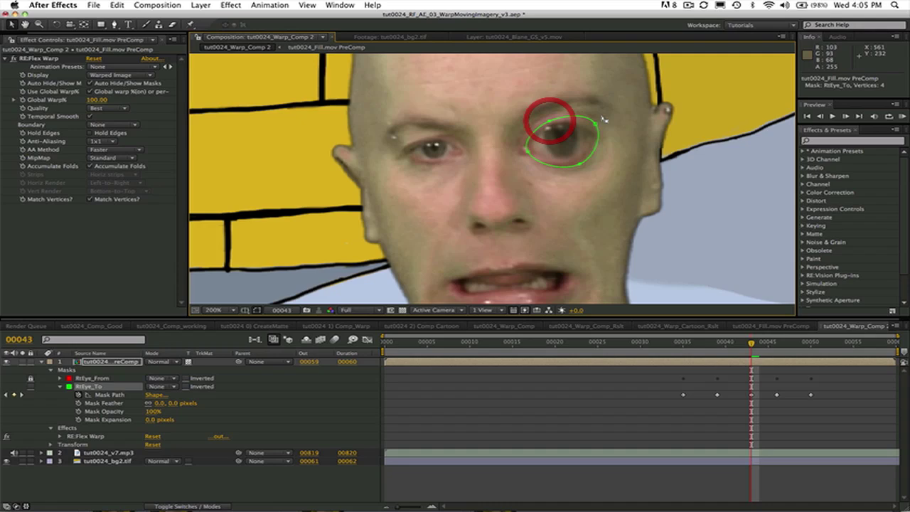
- Reshape the RtEye_To mask's top point at frame 39
{"action": "left_click", "coordinate": [6, 394]}
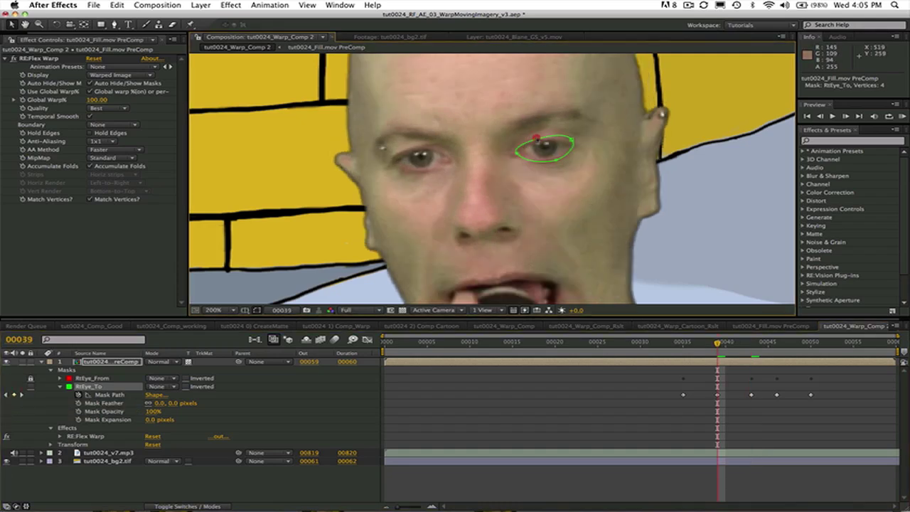
{"action": "left_click", "coordinate": [537, 131]}
{"action": "left_click_drag", "start_coordinate": [537, 131], "coordinate": [535, 135]}
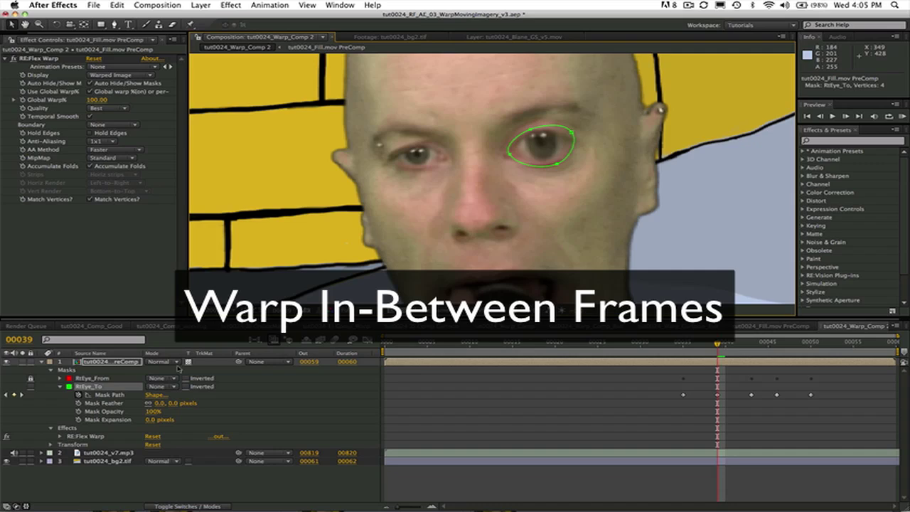
- Adjust RtEye_To's points at frame 46, then RAM-preview the eye warp
{"action": "left_click", "coordinate": [22, 395]}
{"action": "left_click", "coordinate": [22, 394]}
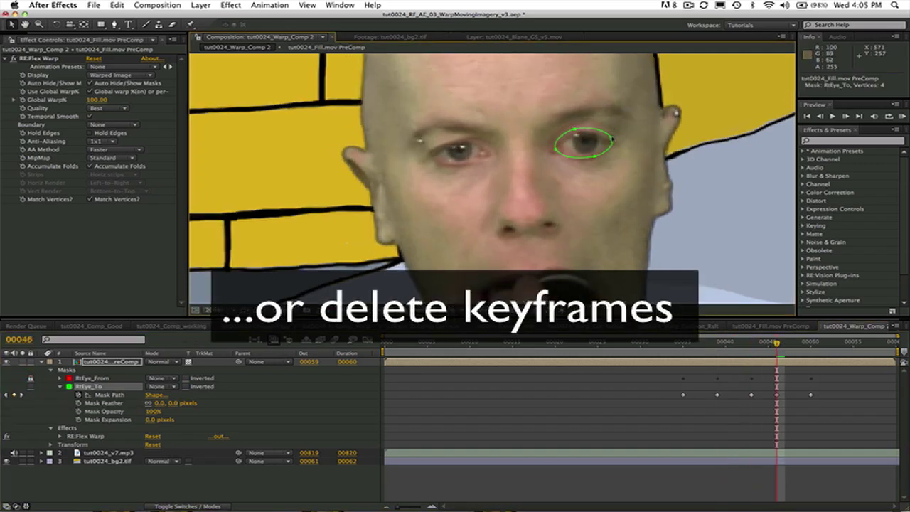
{"action": "left_click", "coordinate": [613, 134]}
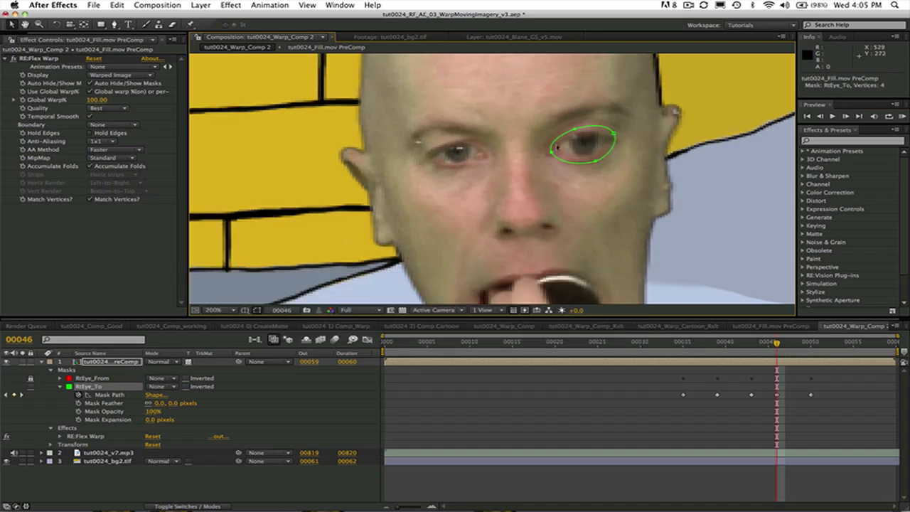
{"action": "left_click", "coordinate": [574, 128]}
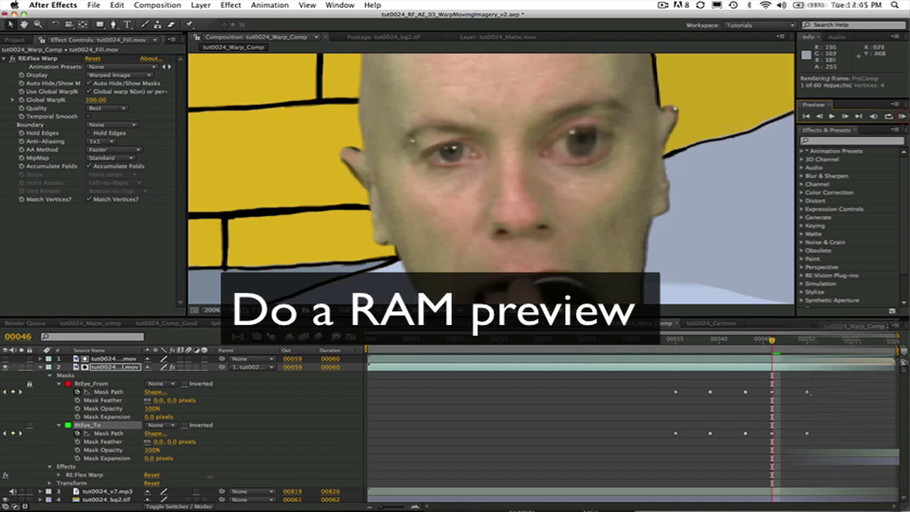
{"action": "left_click", "coordinate": [901, 115]}
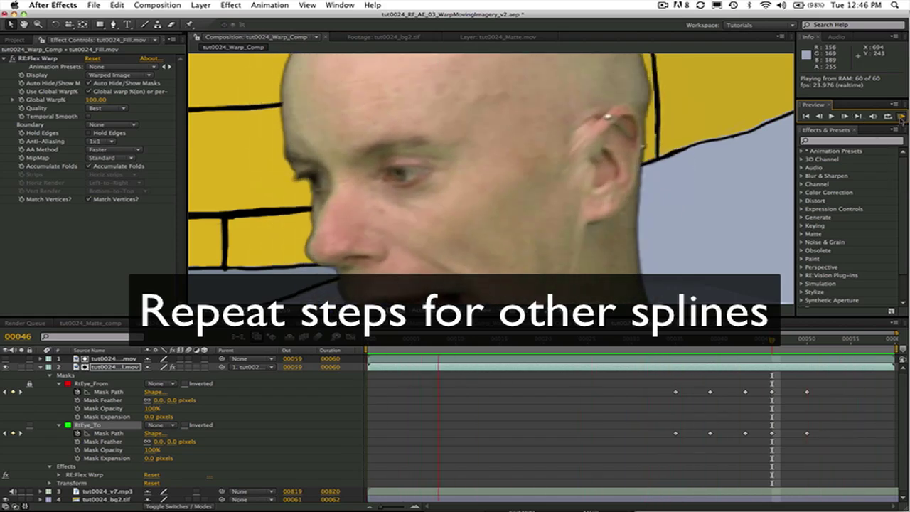
{"action": "left_click", "coordinate": [900, 115]}
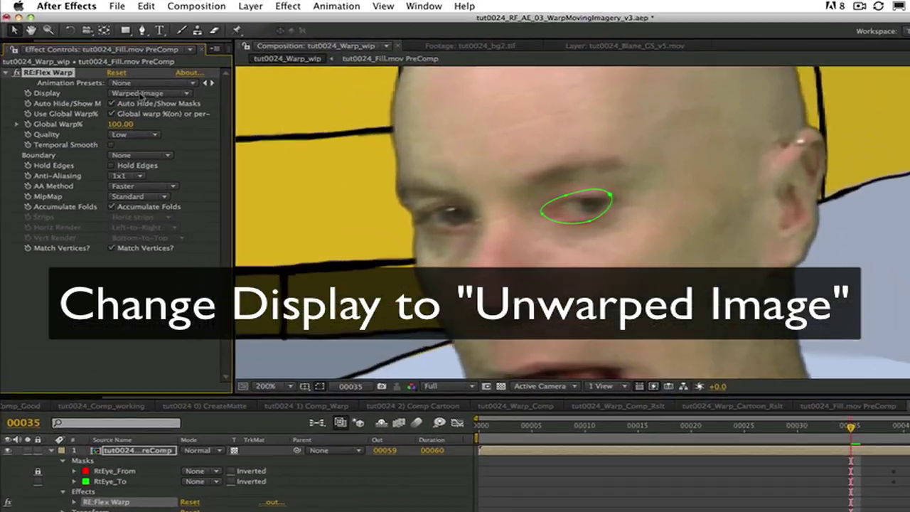
- Show the unwarped image, duplicate the LftEye, RtEar and Forhead From masks, and colour the copies green
{"action": "left_click", "coordinate": [116, 75]}
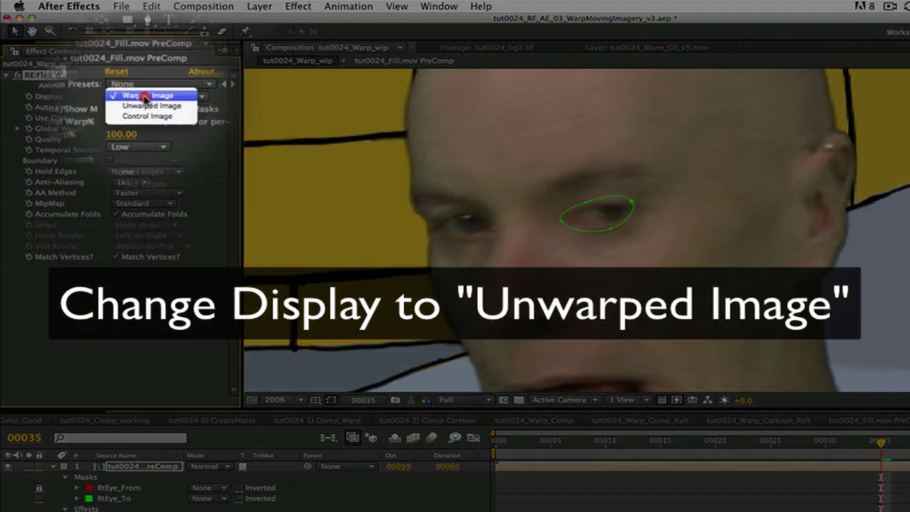
{"action": "left_click", "coordinate": [146, 104]}
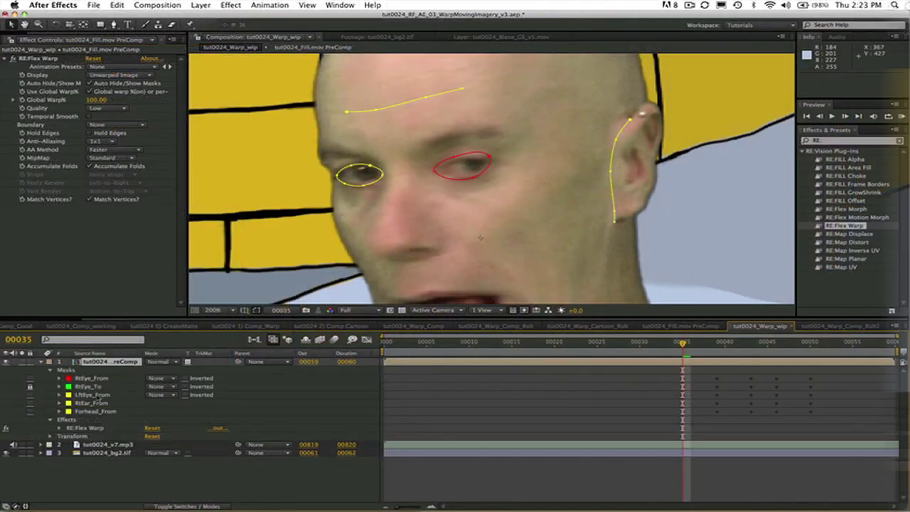
{"action": "left_click", "coordinate": [100, 395]}
{"action": "left_click", "coordinate": [97, 412], "text": "shift"}
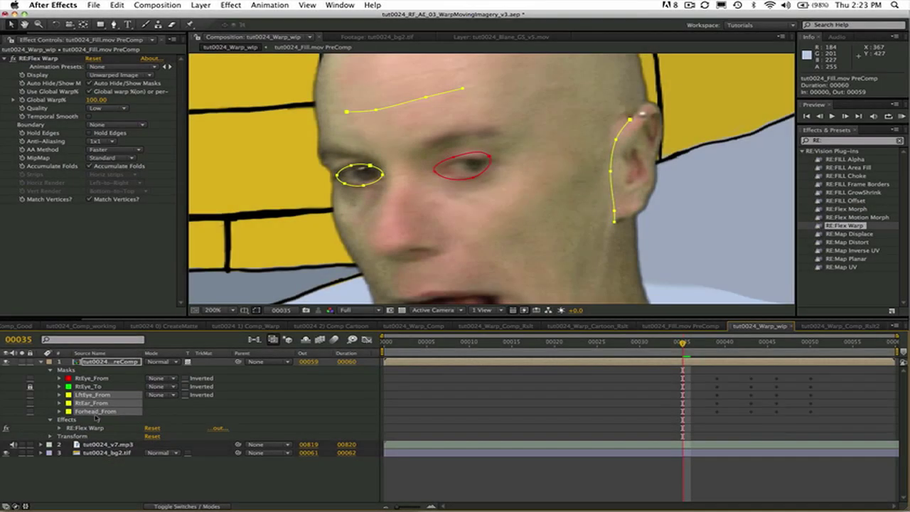
{"action": "key", "text": "super+d"}
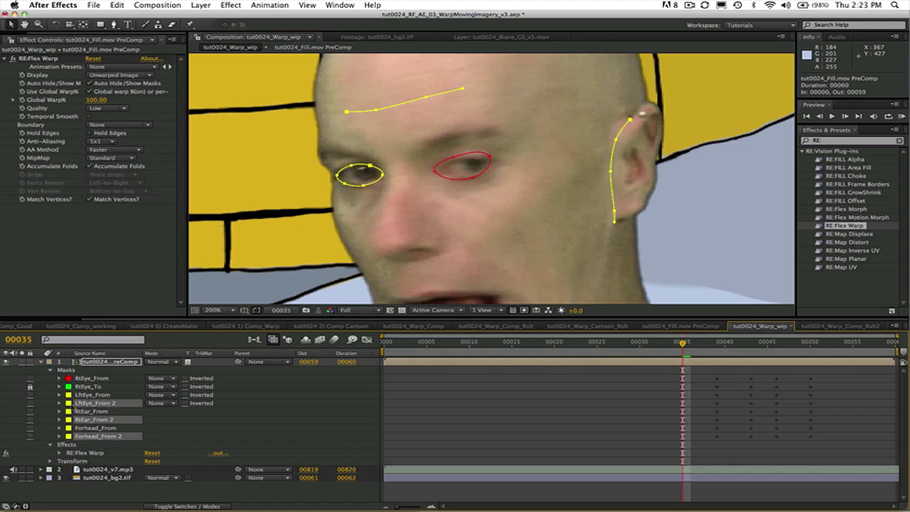
{"action": "left_click", "coordinate": [68, 403]}
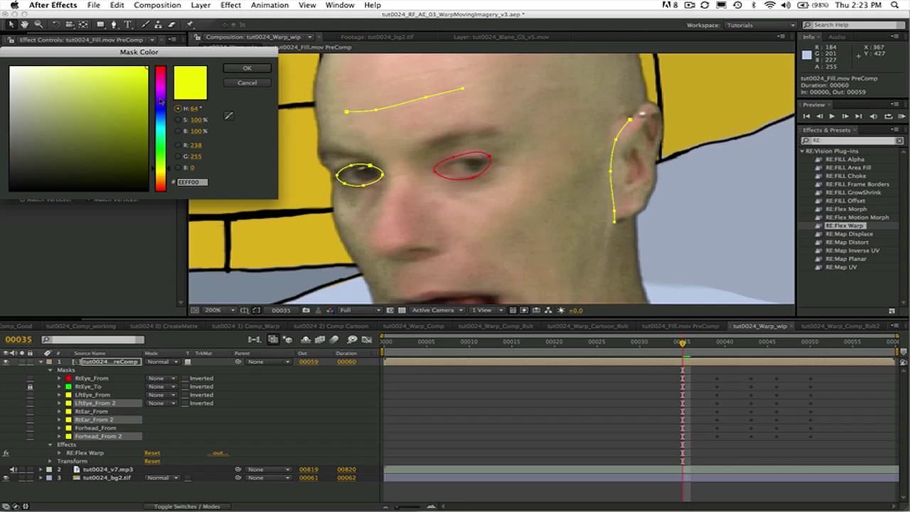
{"action": "left_click_drag", "start_coordinate": [161, 102], "coordinate": [161, 146]}
{"action": "key", "text": "Return"}
{"action": "left_click", "coordinate": [94, 396]}
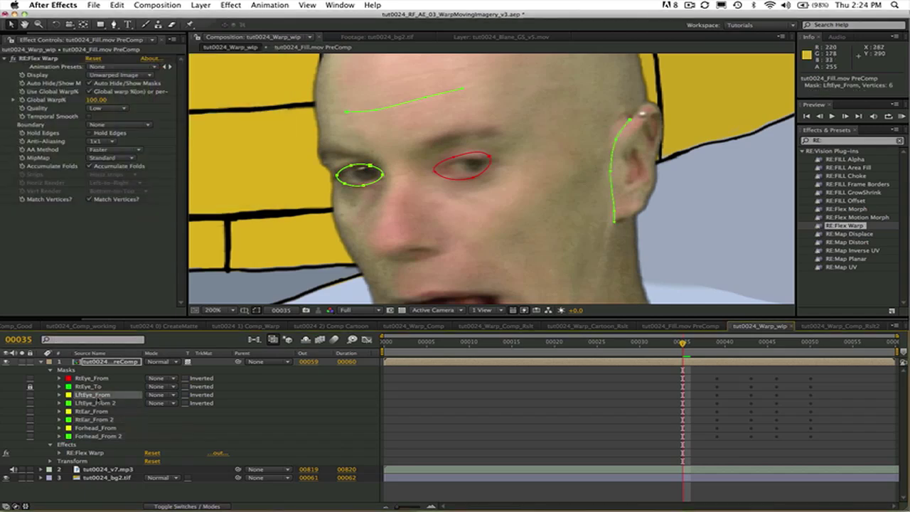
- Set the RtEar_From and Forhead_From masks' colour to red
{"action": "left_click", "coordinate": [99, 412]}
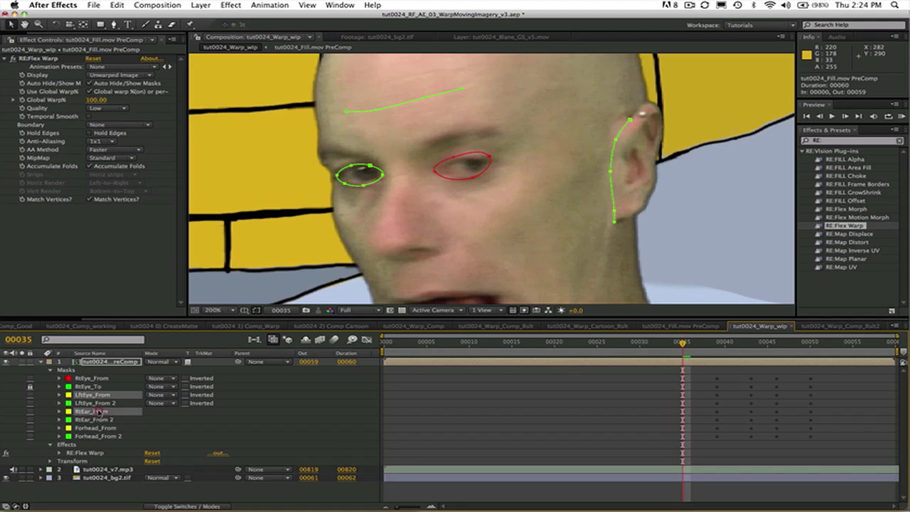
{"action": "left_click", "coordinate": [97, 428], "text": "shift"}
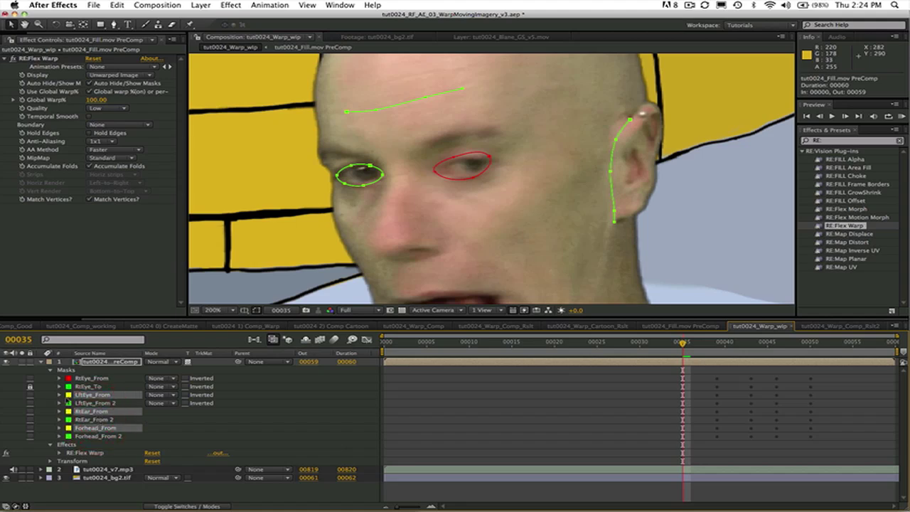
{"action": "left_click", "coordinate": [68, 411]}
{"action": "left_click_drag", "start_coordinate": [164, 91], "coordinate": [163, 67]}
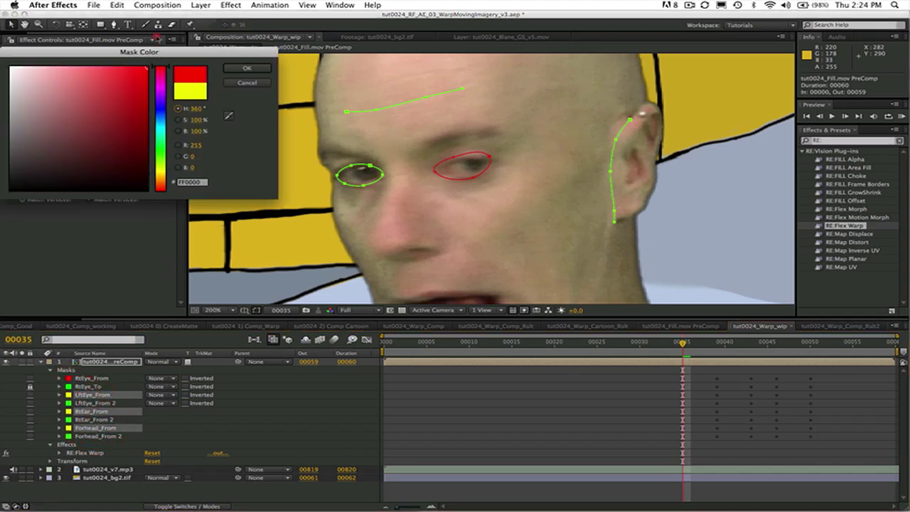
{"action": "left_click", "coordinate": [247, 68]}
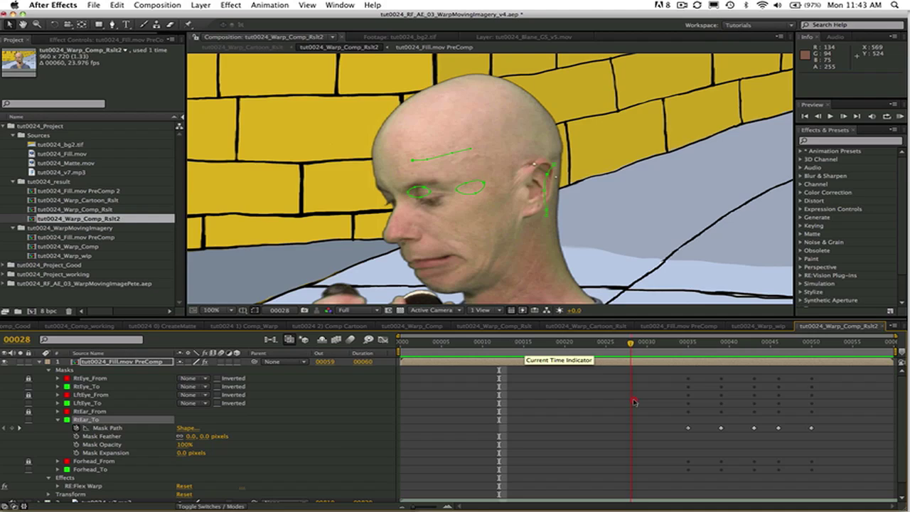
- RAM-preview the warped comp, show the RE:Flex Warp settings, and scrub through frames 29–58
{"action": "left_click", "coordinate": [855, 407]}
{"action": "left_click", "coordinate": [900, 116]}
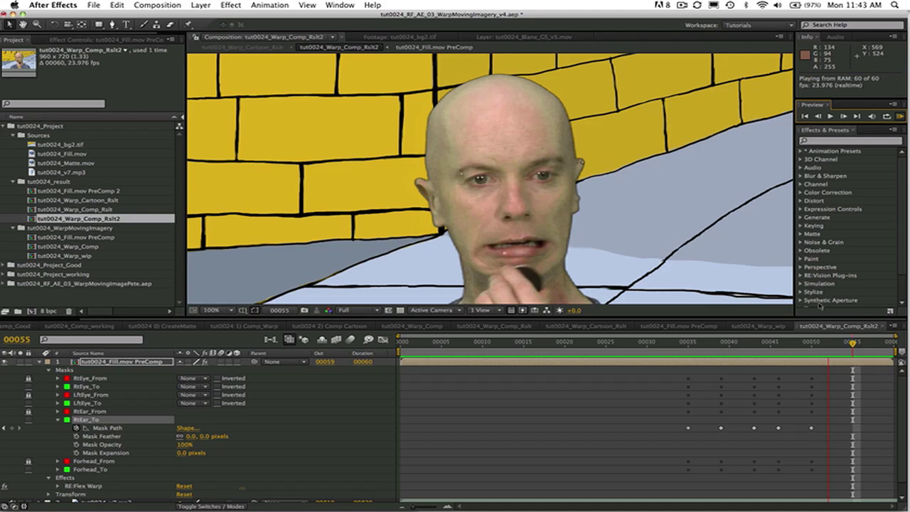
{"action": "left_click", "coordinate": [737, 283]}
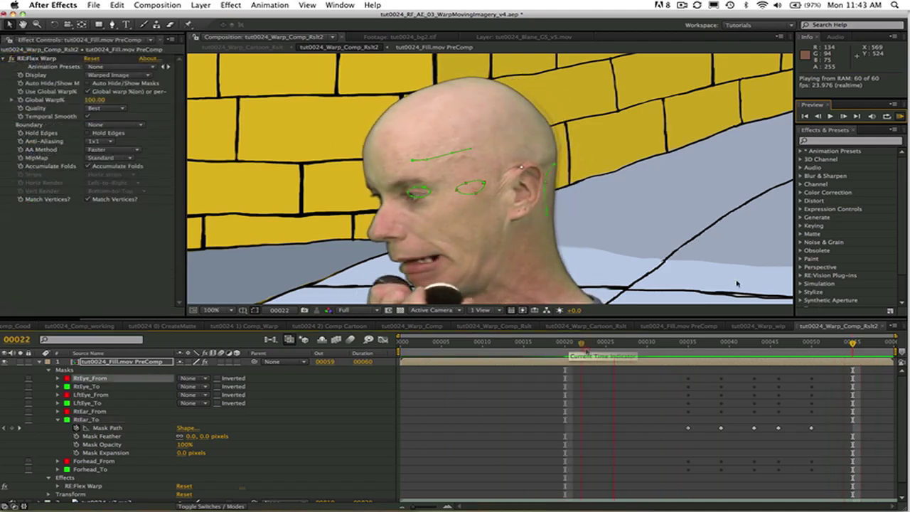
{"action": "left_click_drag", "start_coordinate": [700, 364], "coordinate": [726, 370]}
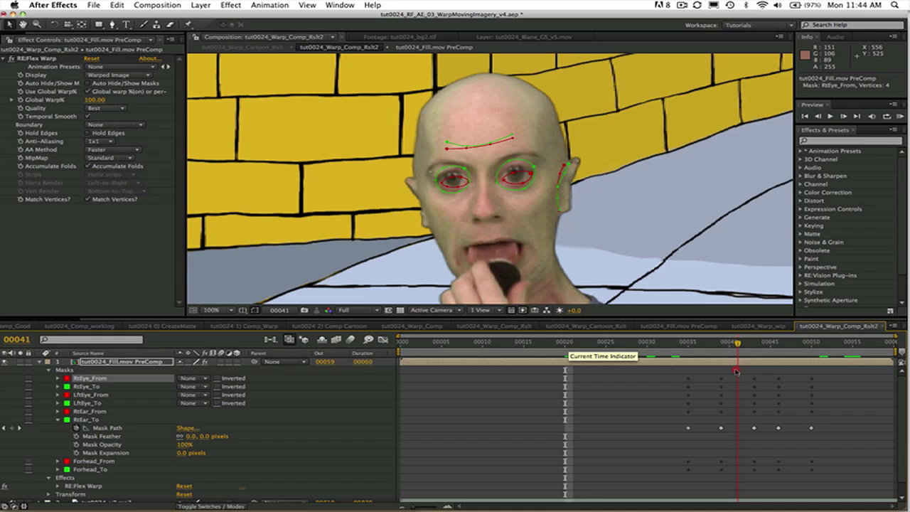
{"action": "mouse_move", "coordinate": [816, 385]}
{"action": "left_mouse_down"}
{"action": "mouse_move", "coordinate": [879, 399]}
{"action": "mouse_move", "coordinate": [813, 397]}
{"action": "left_mouse_up"}
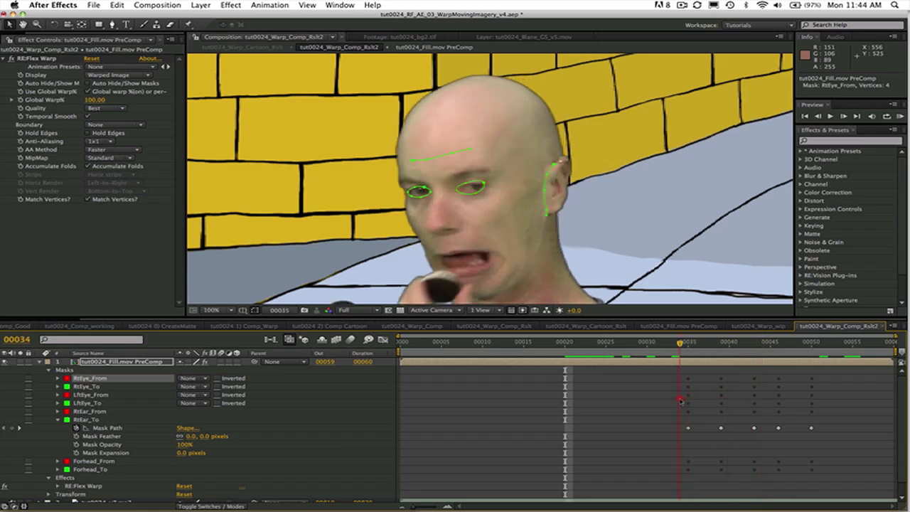
{"action": "left_click_drag", "start_coordinate": [681, 401], "coordinate": [635, 400]}
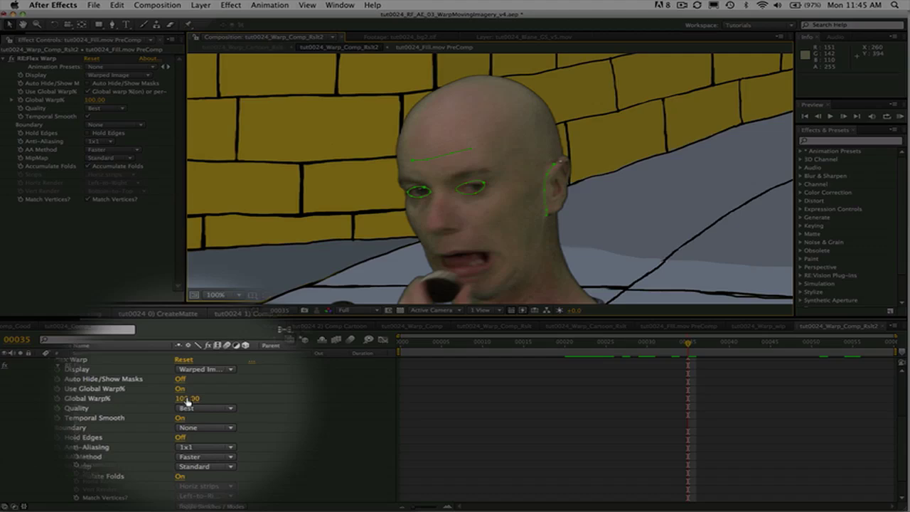
- Check that Global Warp% jumps from 0 at frame 34 to 100 at frame 35, then play it back
{"action": "left_click", "coordinate": [74, 399]}
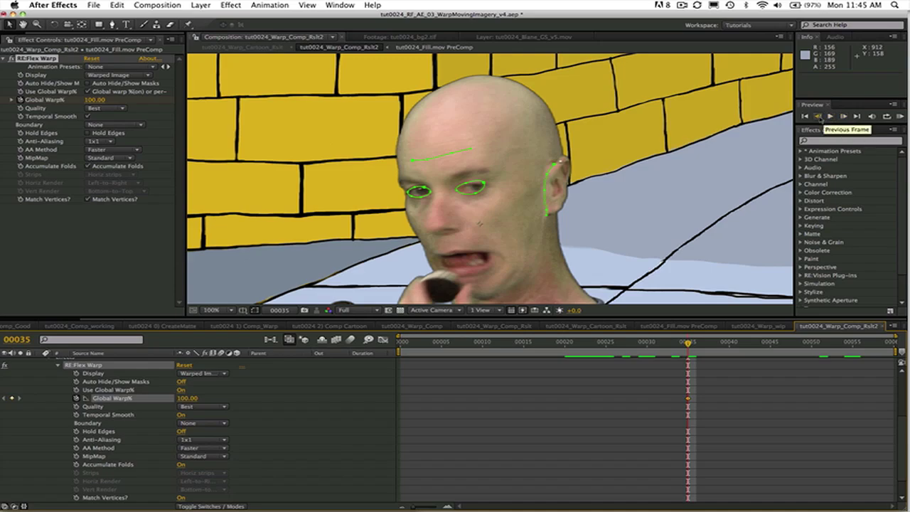
{"action": "left_click", "coordinate": [817, 116]}
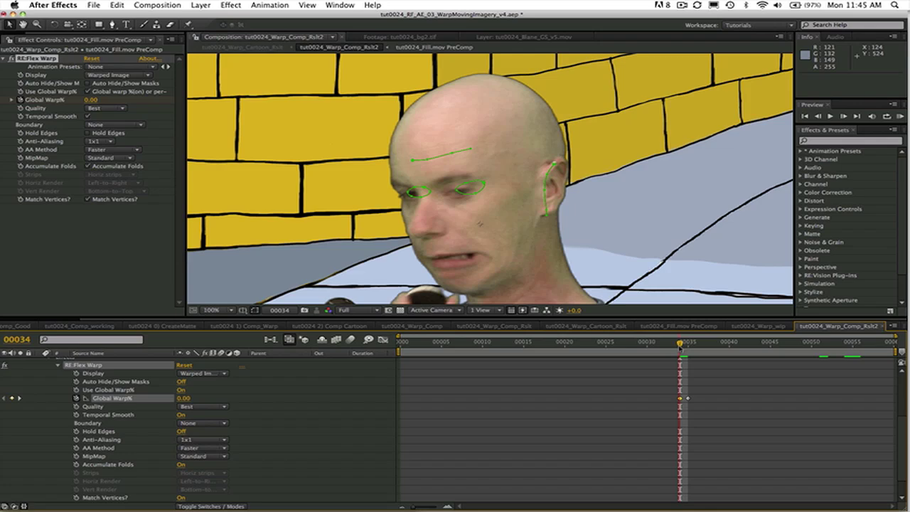
{"action": "left_click_drag", "start_coordinate": [680, 344], "coordinate": [686, 345]}
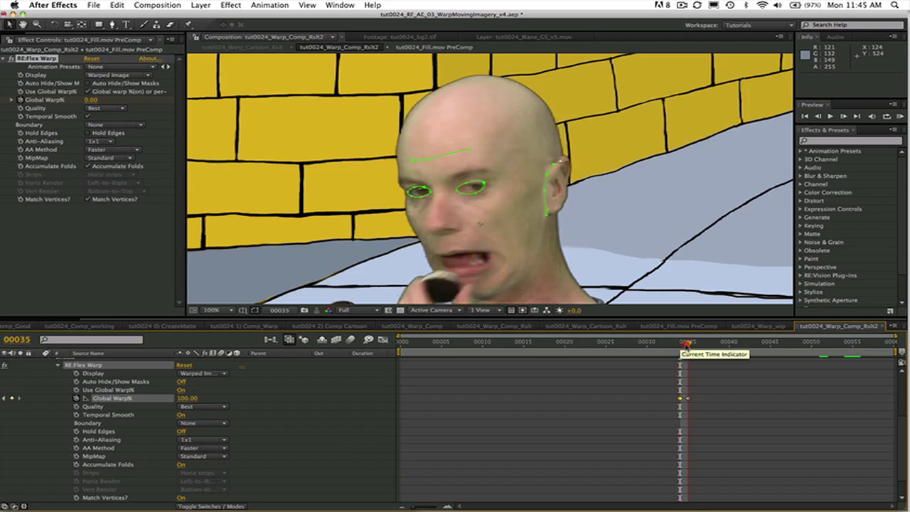
{"action": "key", "text": "space"}
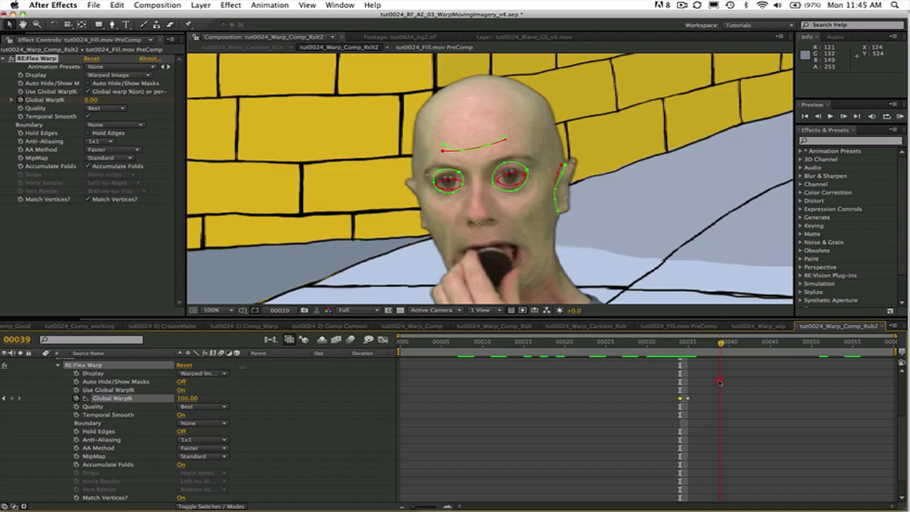
{"action": "mouse_move", "coordinate": [719, 382]}
{"action": "left_mouse_down"}
{"action": "mouse_move", "coordinate": [671, 383]}
{"action": "mouse_move", "coordinate": [706, 383]}
{"action": "left_mouse_up"}
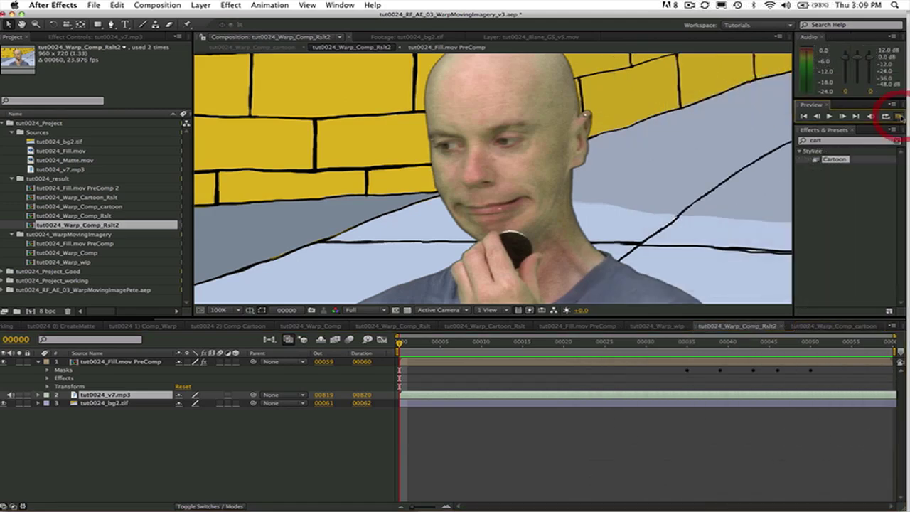
- Nest the warp comp in a new comp and apply the Cartoon effect to it
{"action": "left_click", "coordinate": [898, 116]}
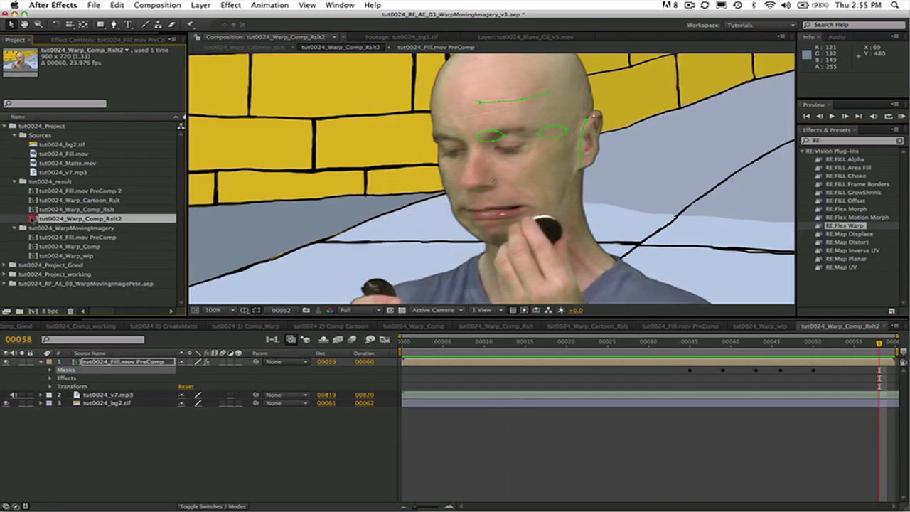
{"action": "left_click_drag", "start_coordinate": [71, 218], "coordinate": [32, 310]}
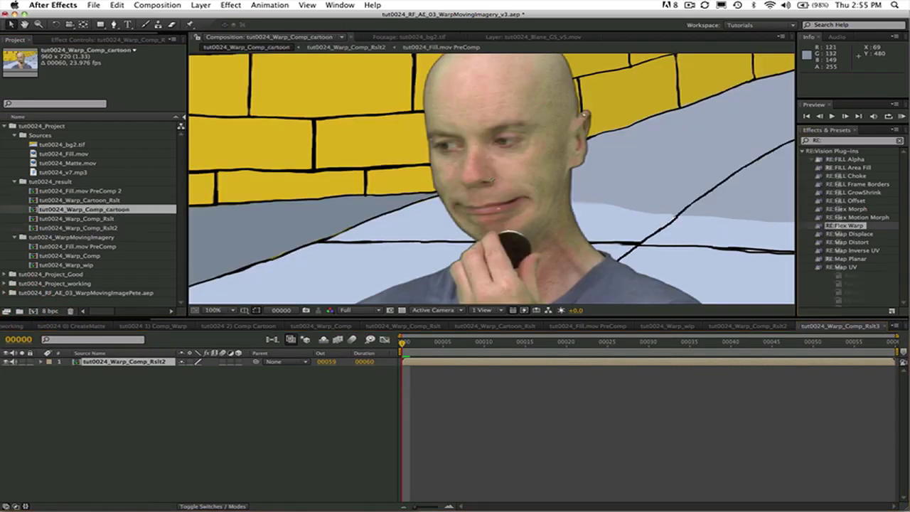
{"action": "left_click", "coordinate": [850, 140]}
{"action": "type", "text": "cart"}
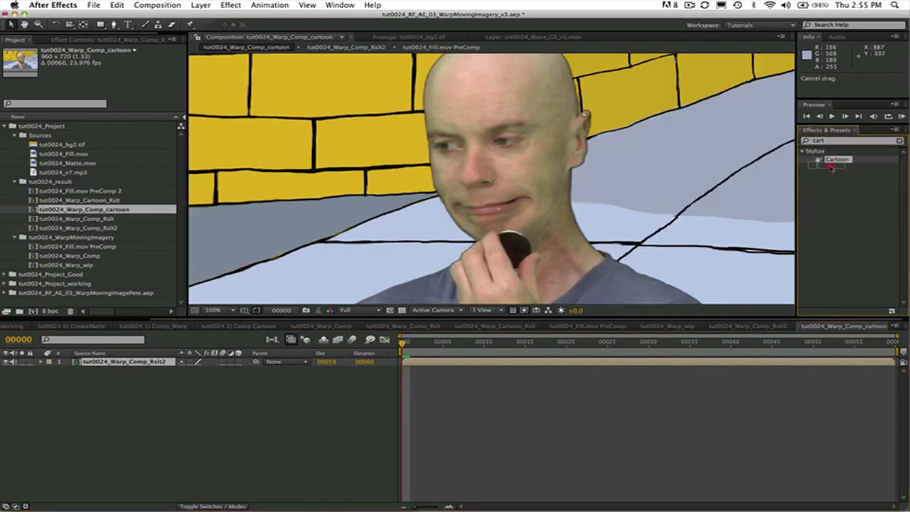
{"action": "left_click_drag", "start_coordinate": [830, 167], "coordinate": [107, 363]}
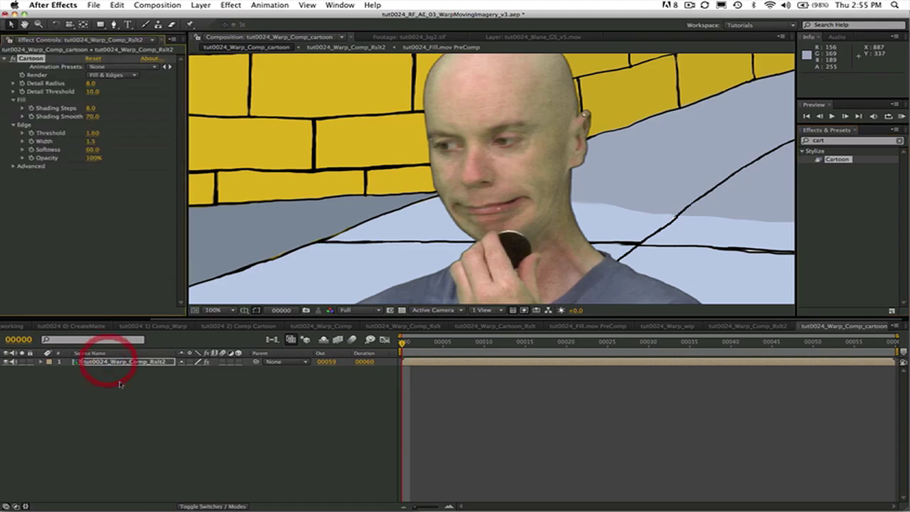
- Set Cartoon Detail Radius 3.3, Detail Threshold 49.0, Shading Steps 7.0 and Shading Smooth 69.0
{"action": "left_click", "coordinate": [41, 362]}
{"action": "left_click", "coordinate": [100, 83]}
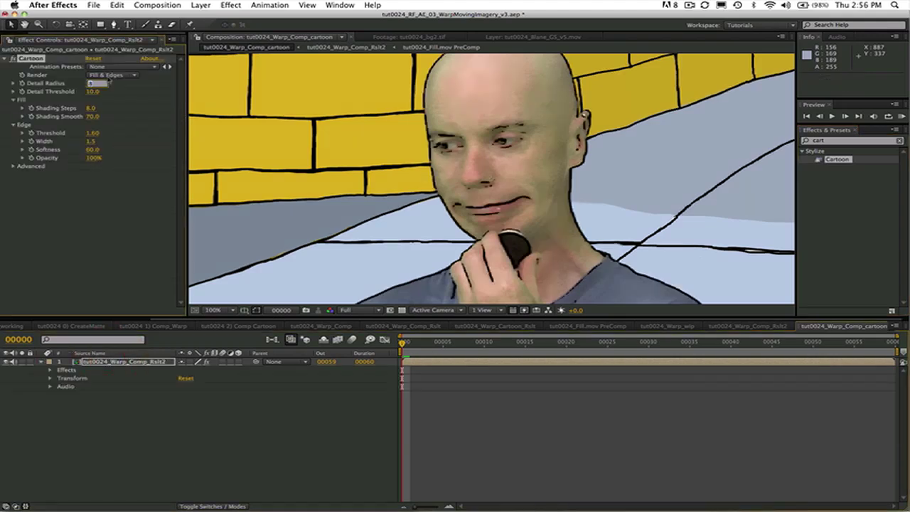
{"action": "type", "text": "3.3"}
{"action": "key", "text": "Return"}
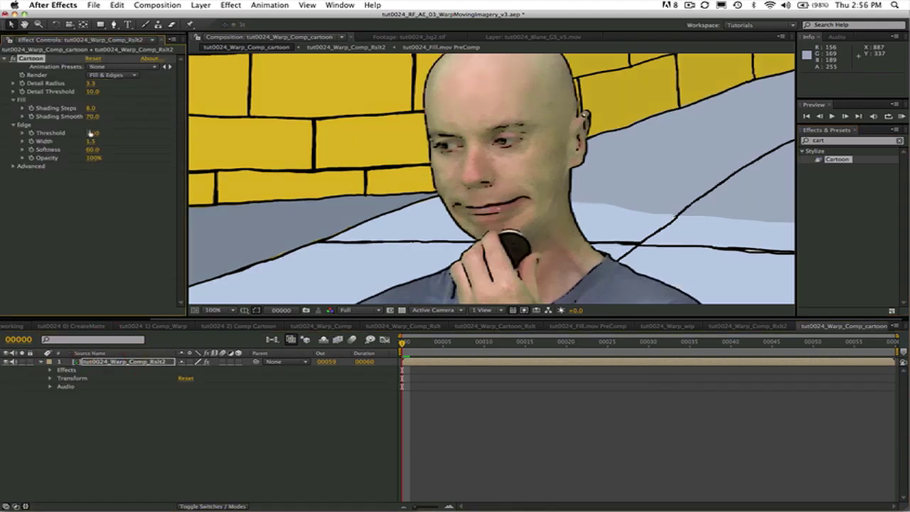
{"action": "left_click", "coordinate": [95, 92]}
{"action": "key", "text": "Return"}
{"action": "left_click", "coordinate": [90, 108]}
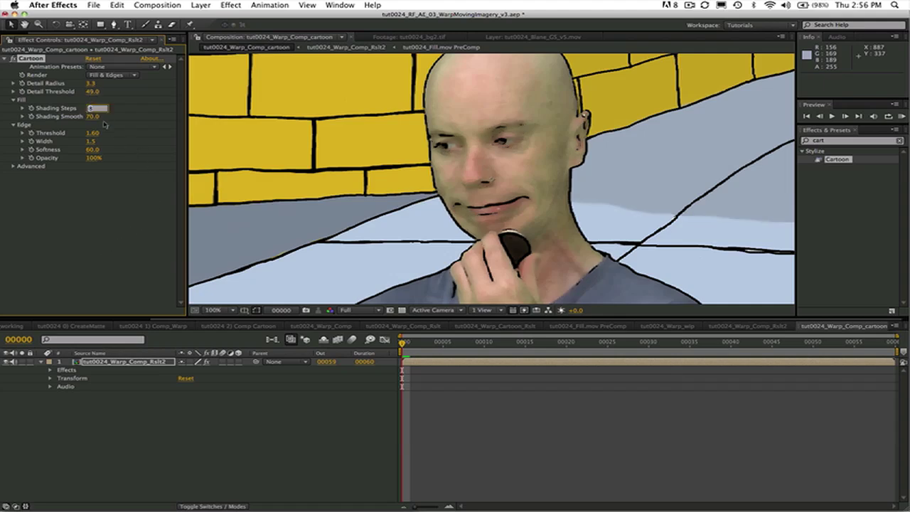
{"action": "key", "text": "Return"}
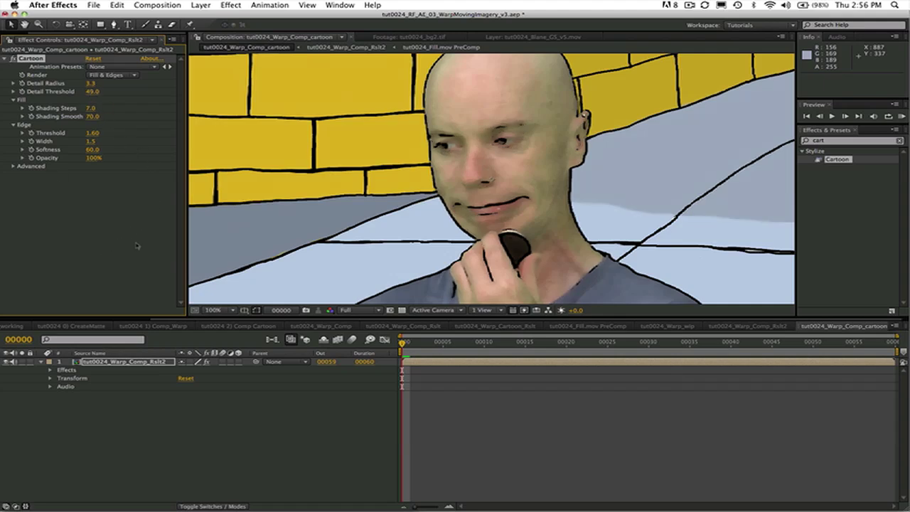
{"action": "left_click", "coordinate": [92, 116]}
{"action": "key", "text": "Return"}
- Darken the Cartoon edges with edge Threshold 2.59, keeping Width at 1.5
{"action": "left_click", "coordinate": [91, 134]}
{"action": "type", "text": "2.59"}
{"action": "key", "text": "Return"}
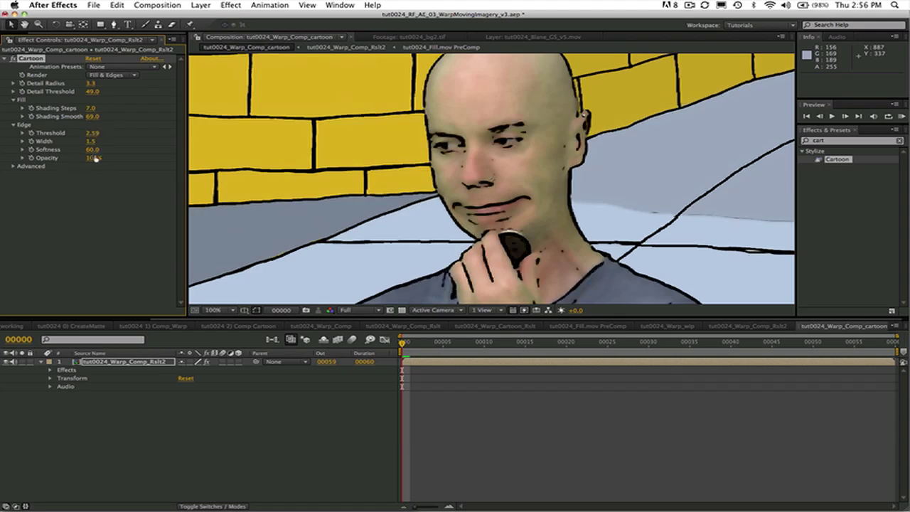
{"action": "left_click", "coordinate": [92, 142]}
{"action": "key", "text": "Tab"}
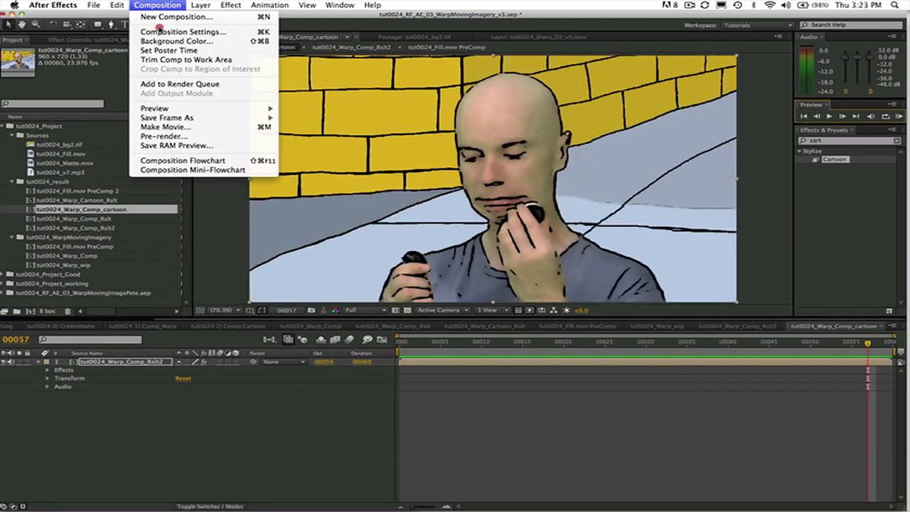
- Add tut0024_Warp_Comp_cartoon to the Render Queue with Lossless output to a .mov file
{"action": "left_click", "coordinate": [170, 84]}
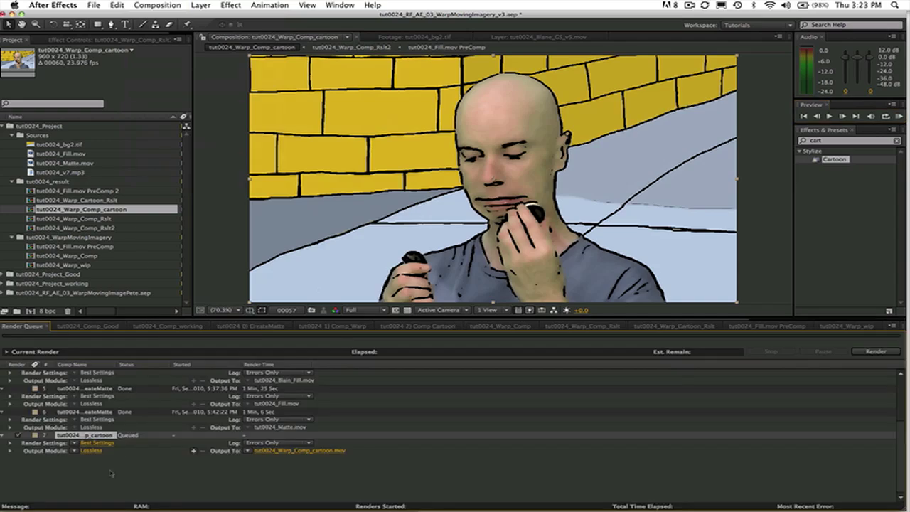
{"action": "left_click", "coordinate": [95, 452]}
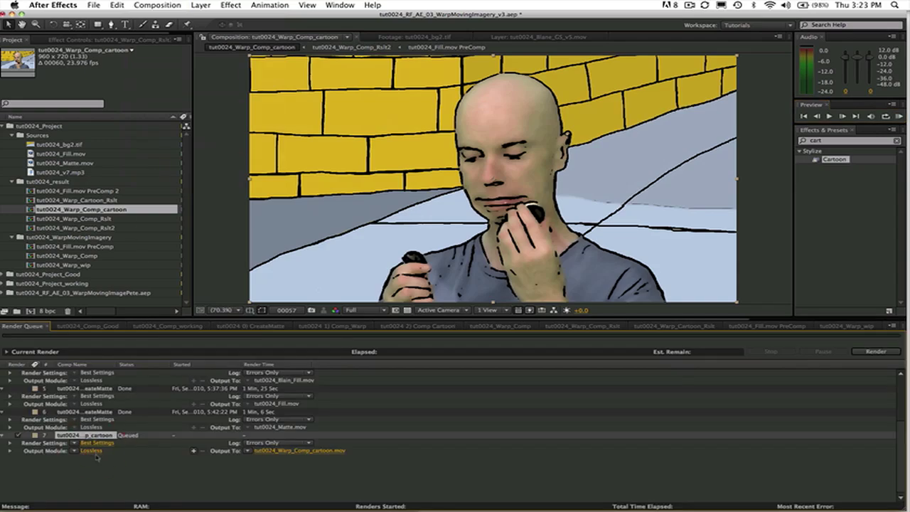